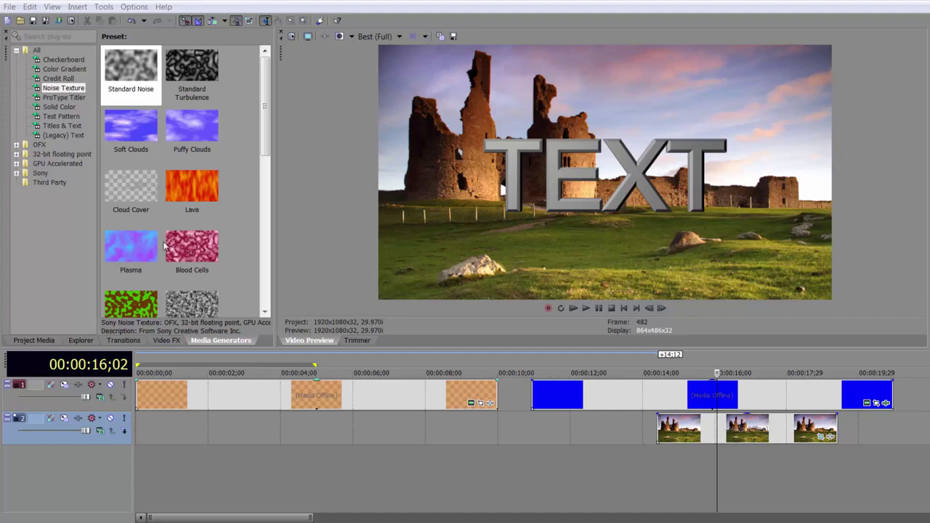
Add a Standard Noise event, delete the old top-track clip, and start the noise at 0
drag(124, 67, 189, 430)
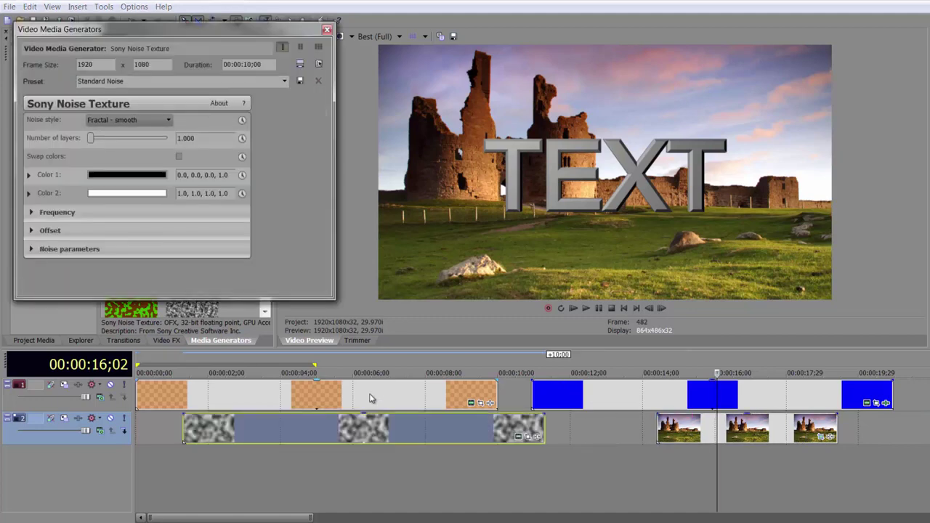
click(370, 397)
key(Delete)
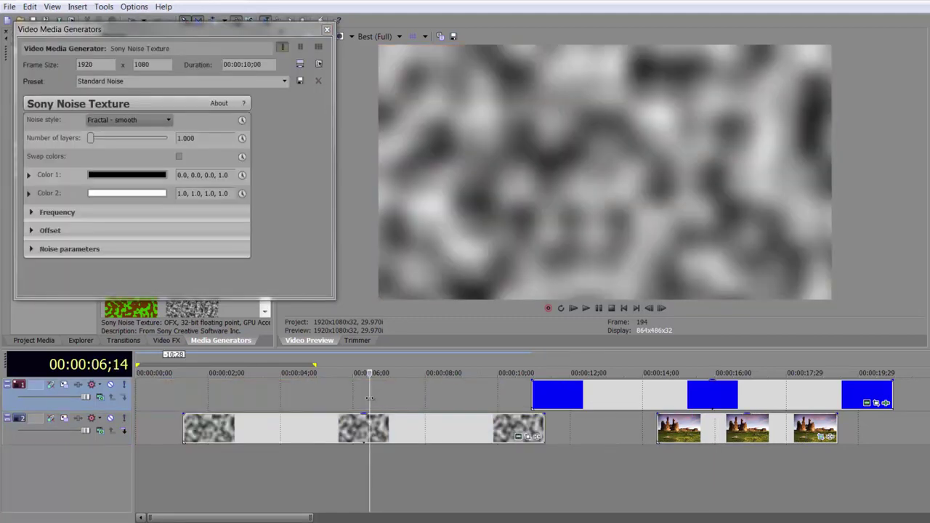
drag(379, 432, 332, 431)
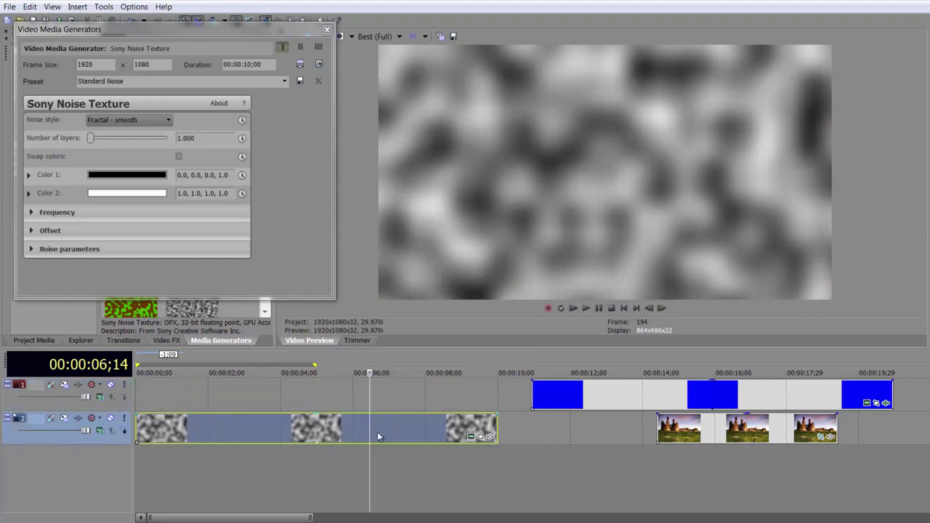
drag(368, 389, 347, 404)
Move the noise event onto the top track and set its compositing mode to Add
drag(739, 436, 288, 445)
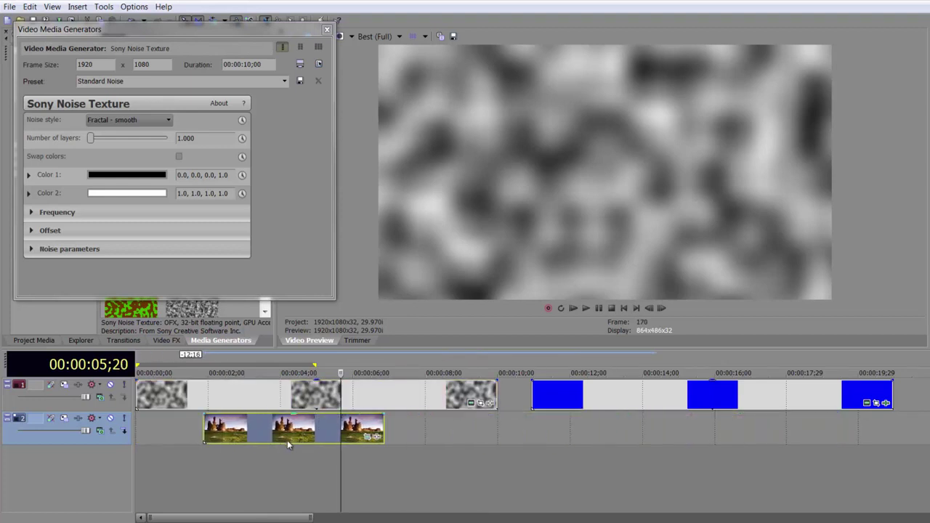
click(100, 397)
click(131, 240)
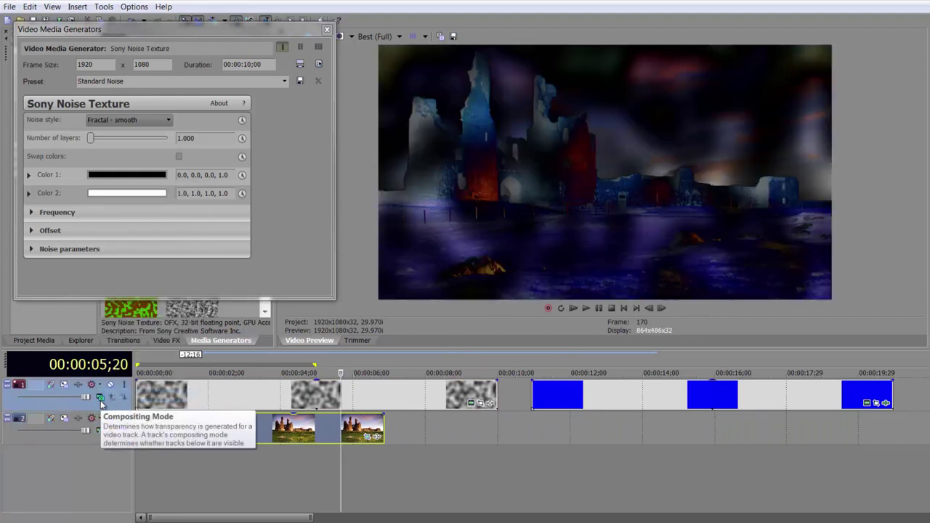
click(100, 398)
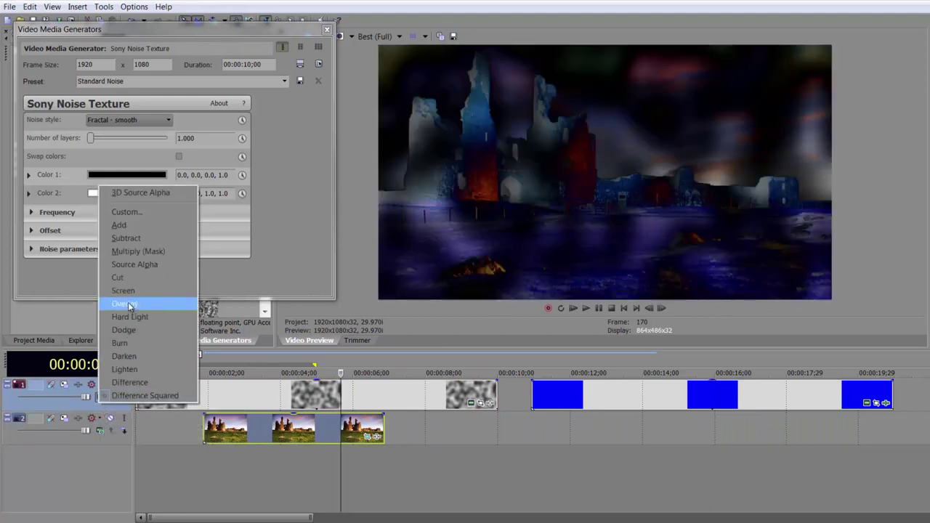
click(132, 225)
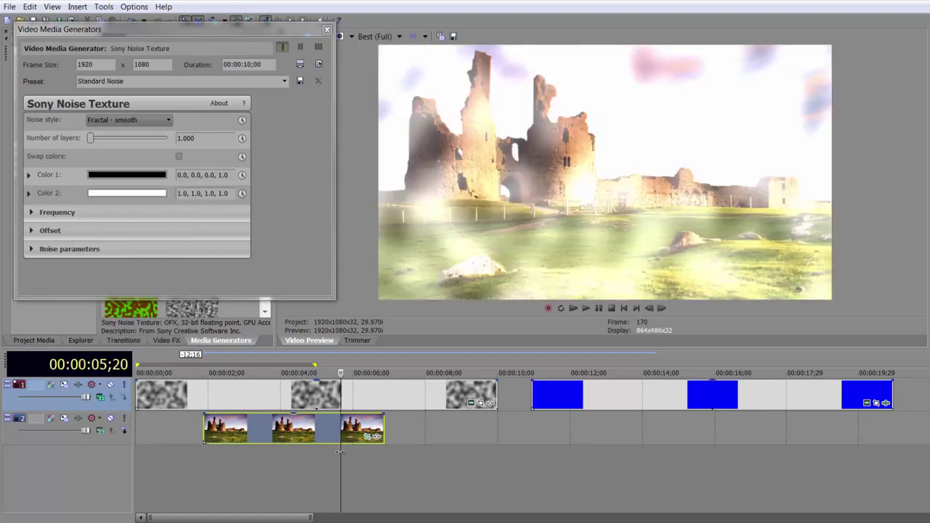
mouse_move(339, 452)
mouse_down()
mouse_move(230, 453)
mouse_move(376, 458)
mouse_move(331, 459)
mouse_move(354, 459)
mouse_move(345, 459)
mouse_up()
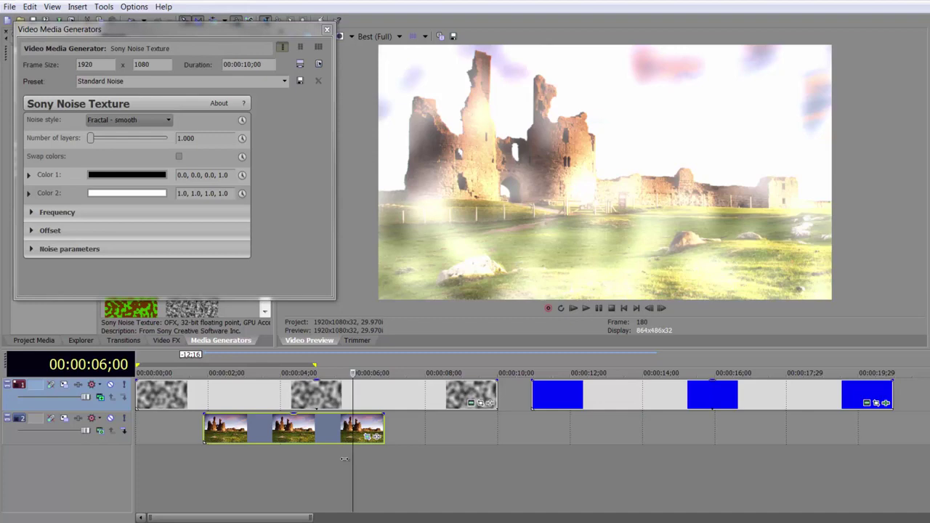
click(105, 399)
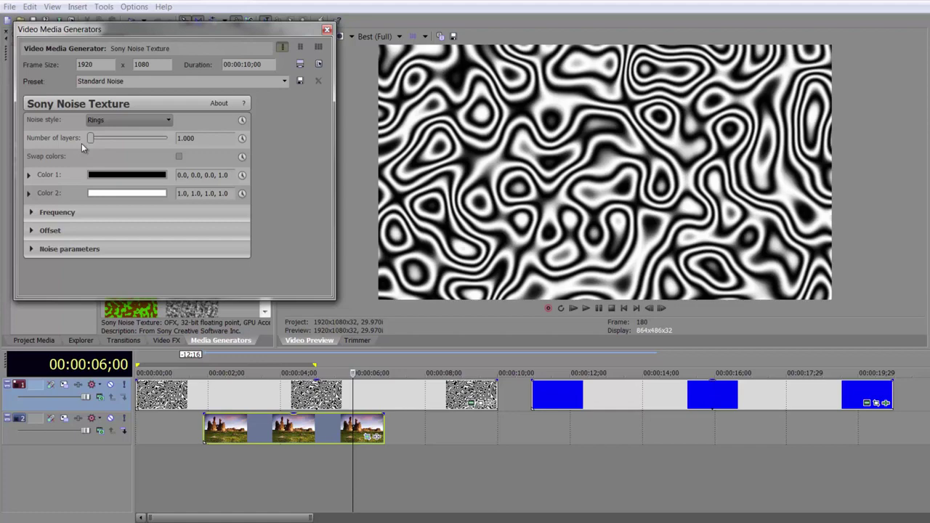
Try 5 noise layers and swapped colours, then restore 1 layer and the original colours
drag(90, 138, 168, 138)
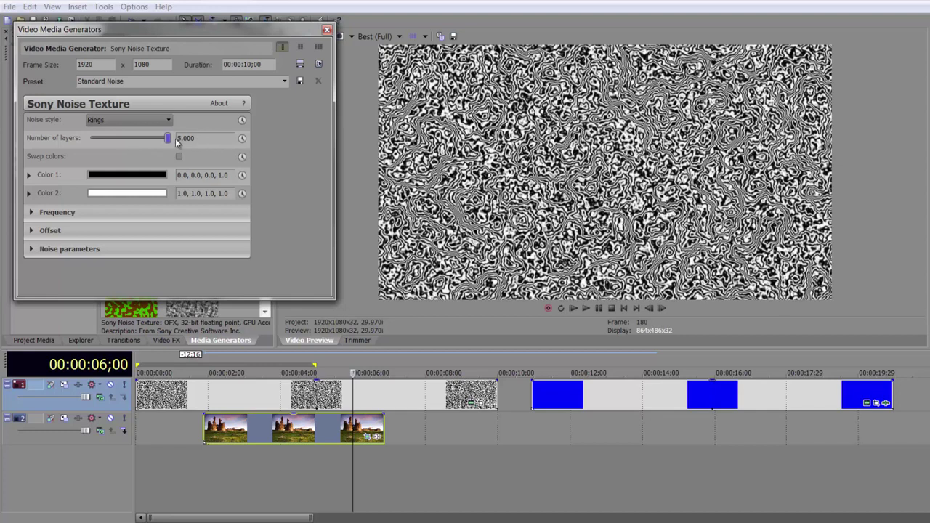
drag(164, 140, 97, 141)
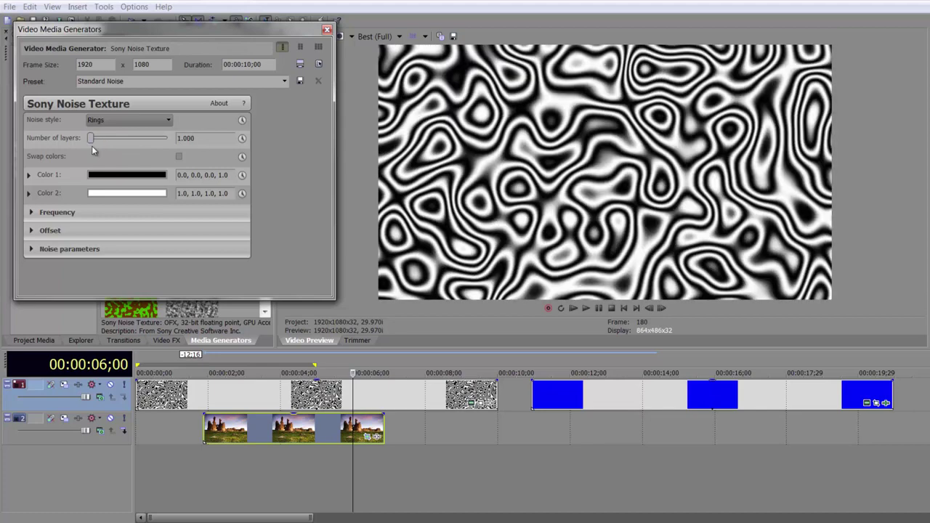
click(179, 157)
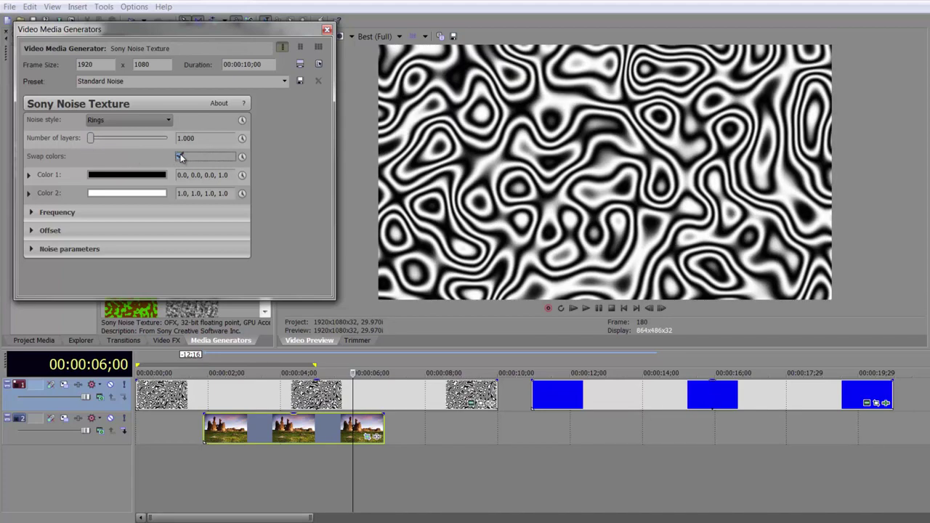
click(180, 157)
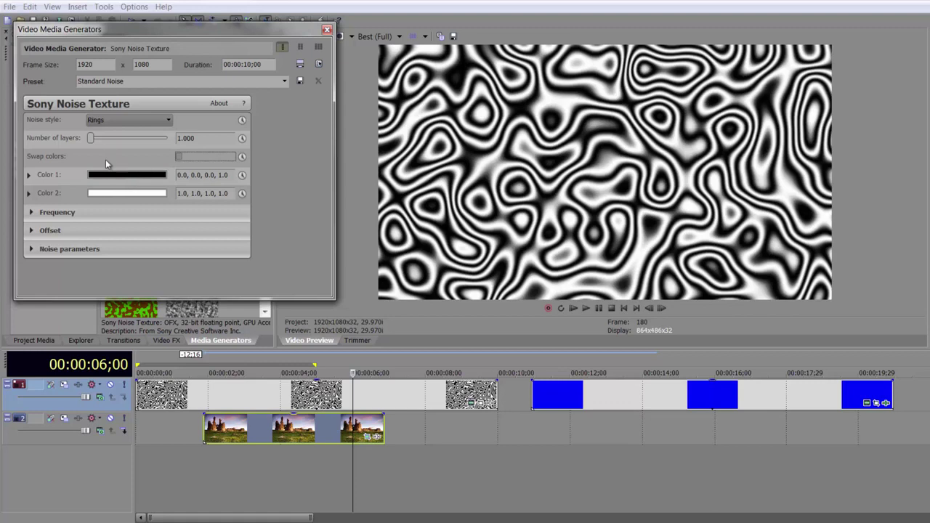
Test a red Color 1 in the colour picker, then return it to black
click(106, 174)
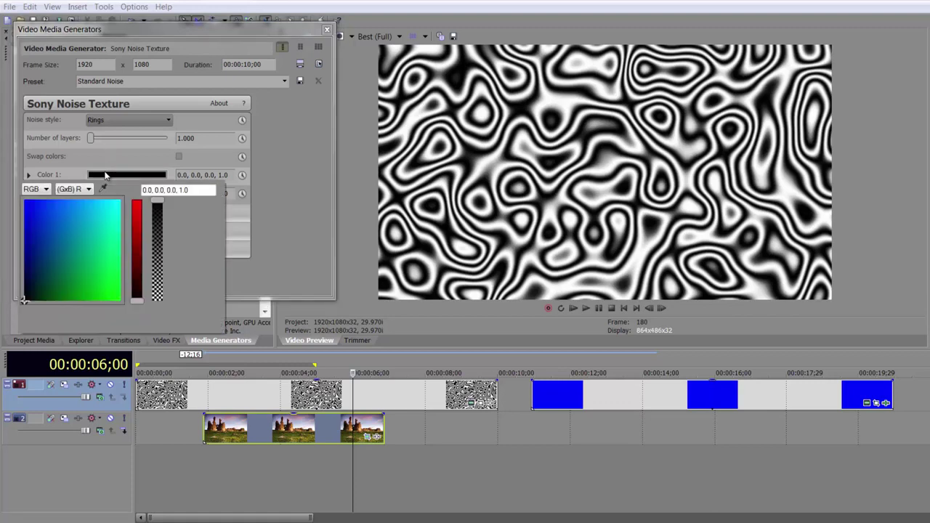
drag(130, 304, 131, 336)
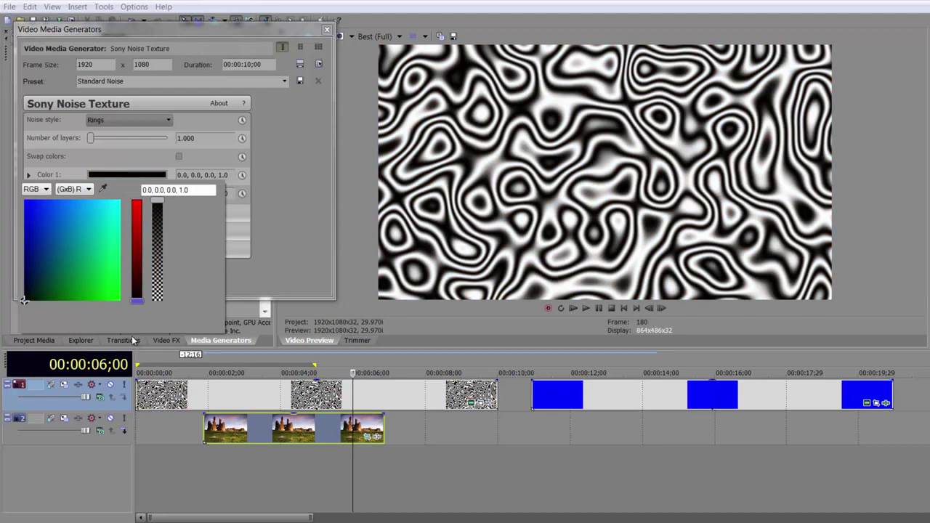
click(92, 157)
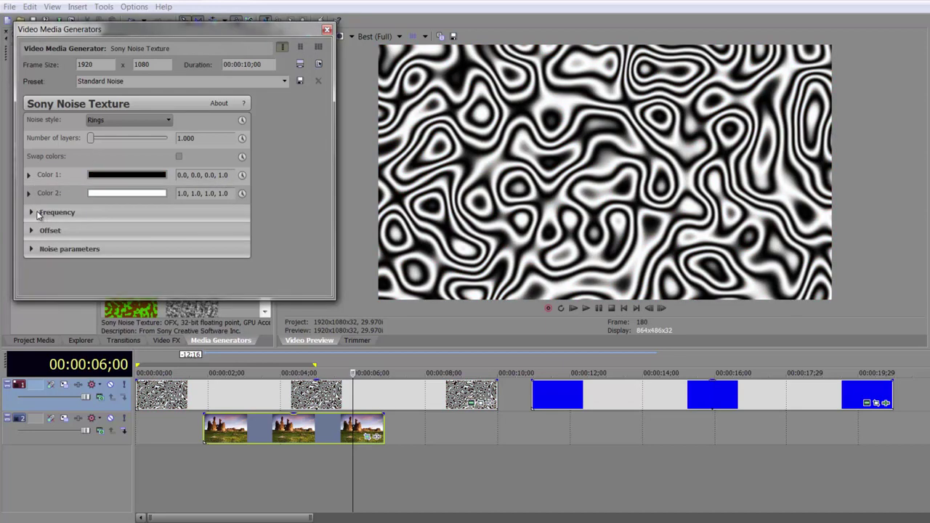
Expand the Frequency, Offset and Noise parameters sections and enlarge the generator window
click(31, 212)
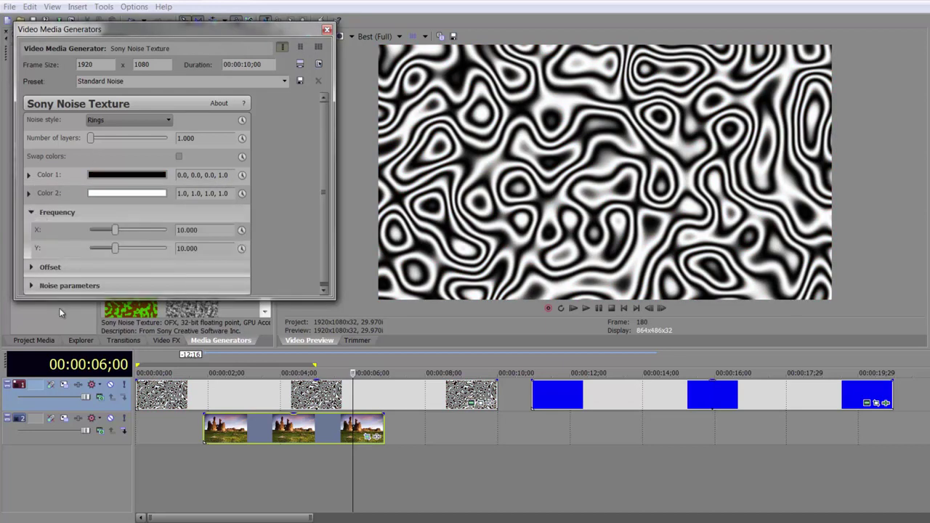
click(31, 268)
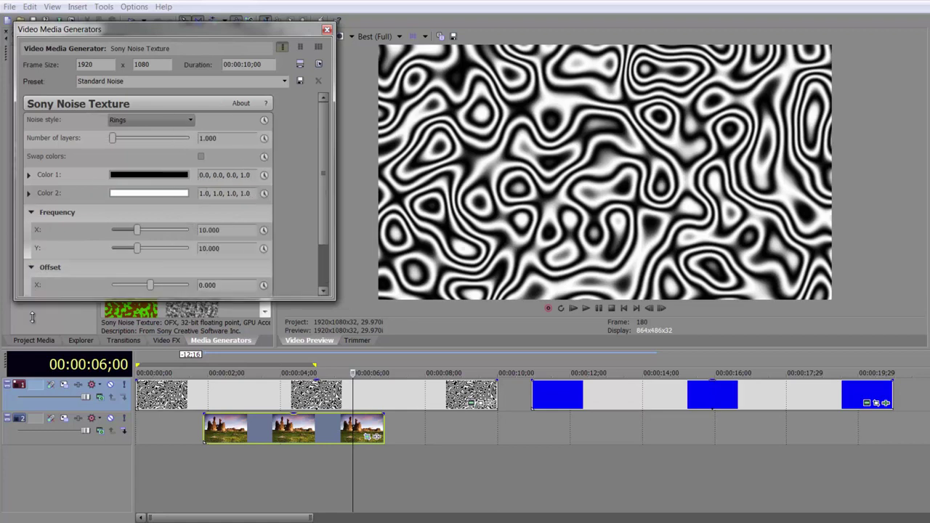
drag(31, 298, 31, 448)
click(32, 341)
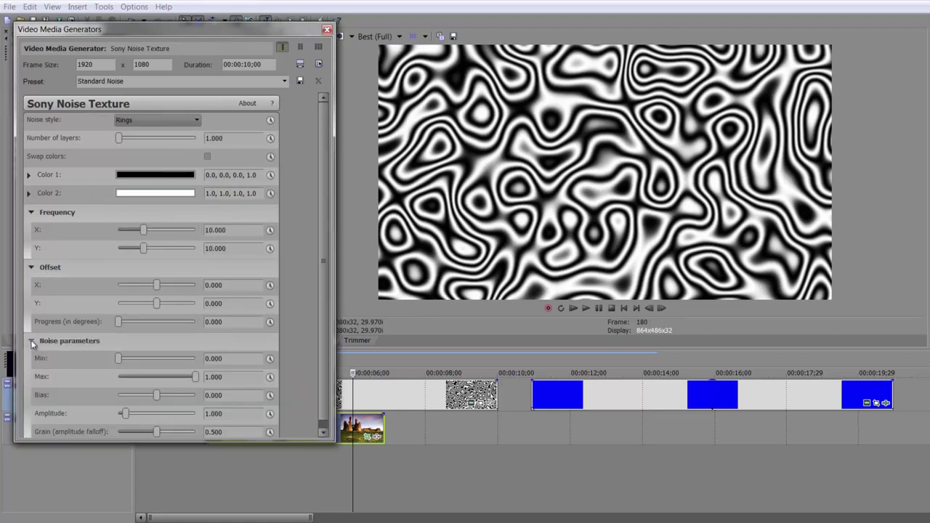
click(124, 37)
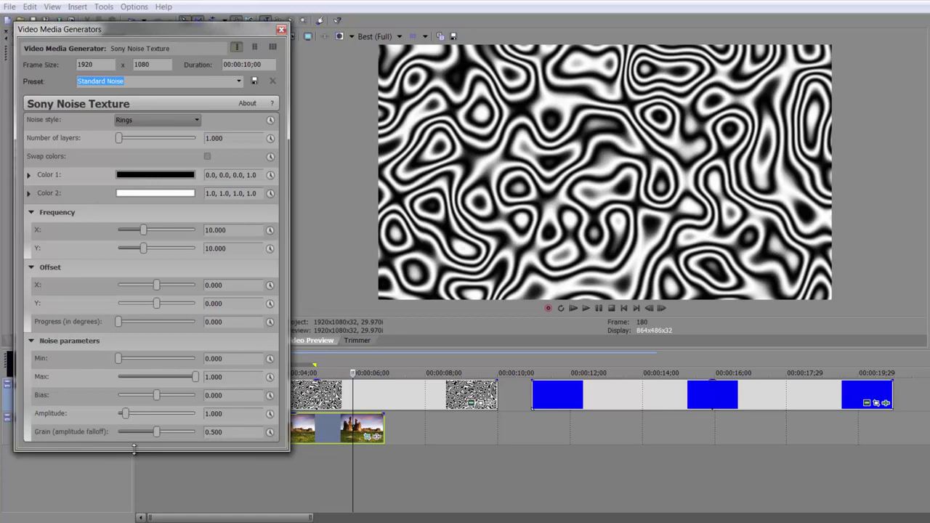
drag(117, 451, 116, 458)
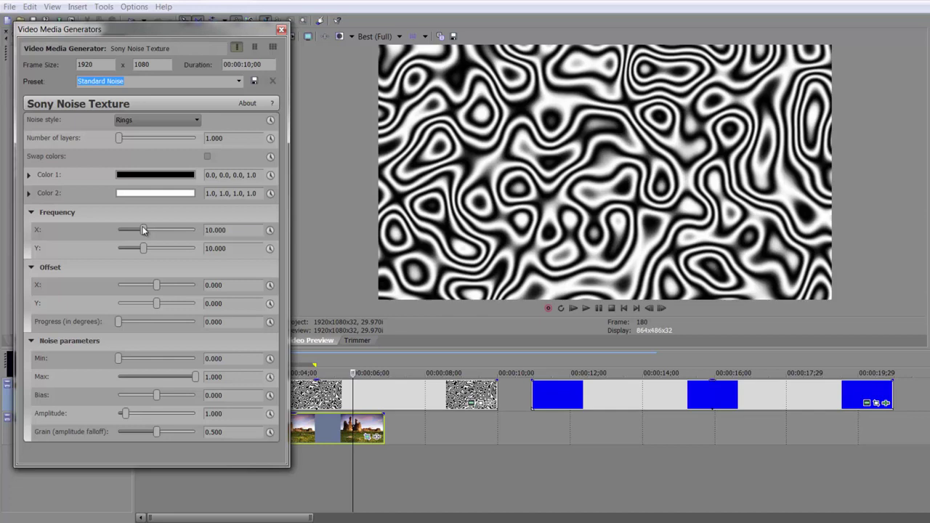
Set noise Frequency X to 3.470 and Y to 28.776
drag(143, 228, 171, 256)
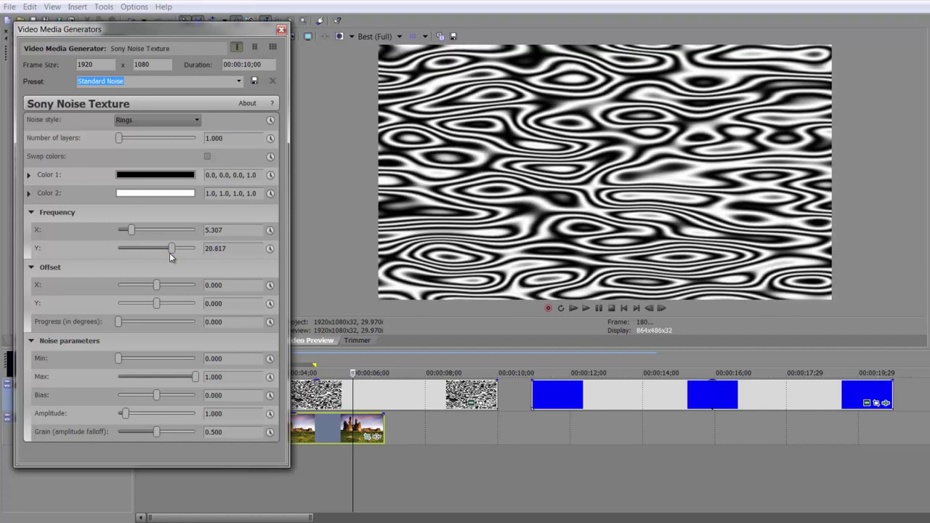
drag(127, 227, 124, 229)
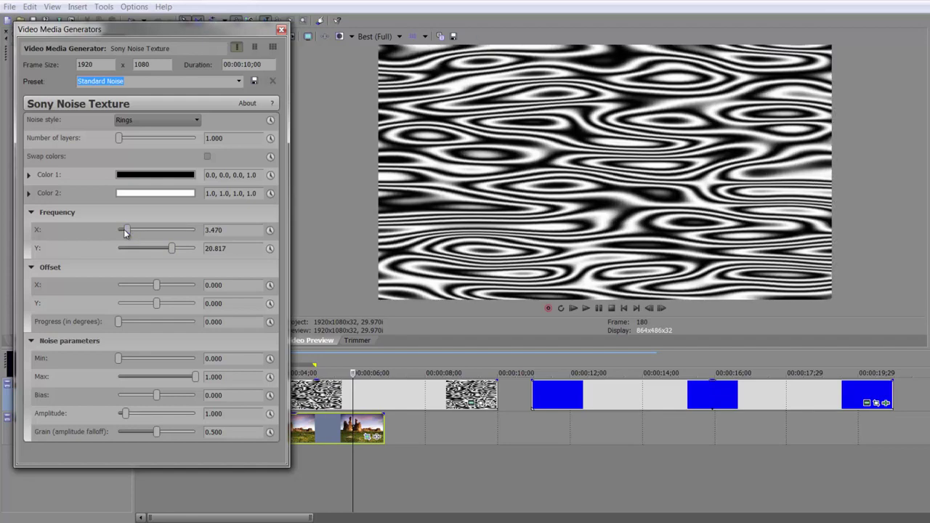
drag(172, 250, 190, 251)
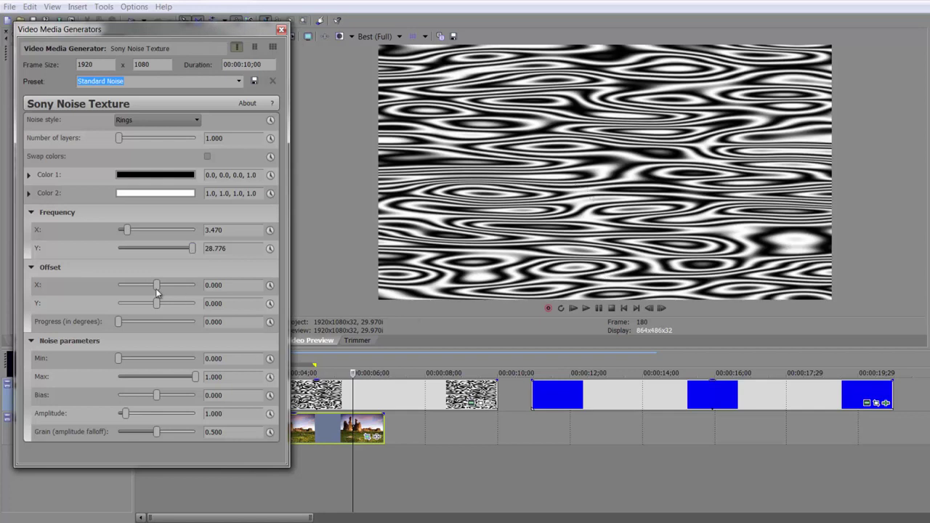
Test the horizontal offset (reset to 0), advance Progress, preview later, then return playback to frame 0
drag(161, 286, 161, 304)
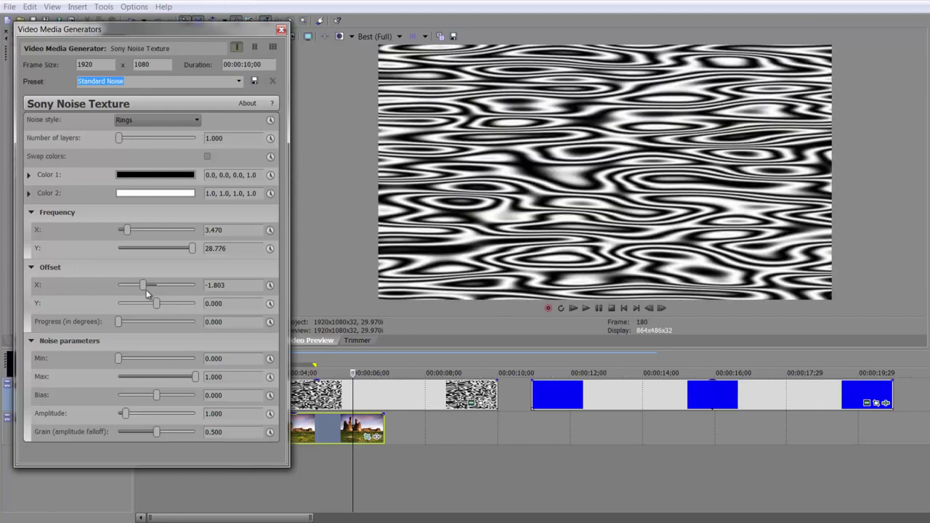
double_click(145, 287)
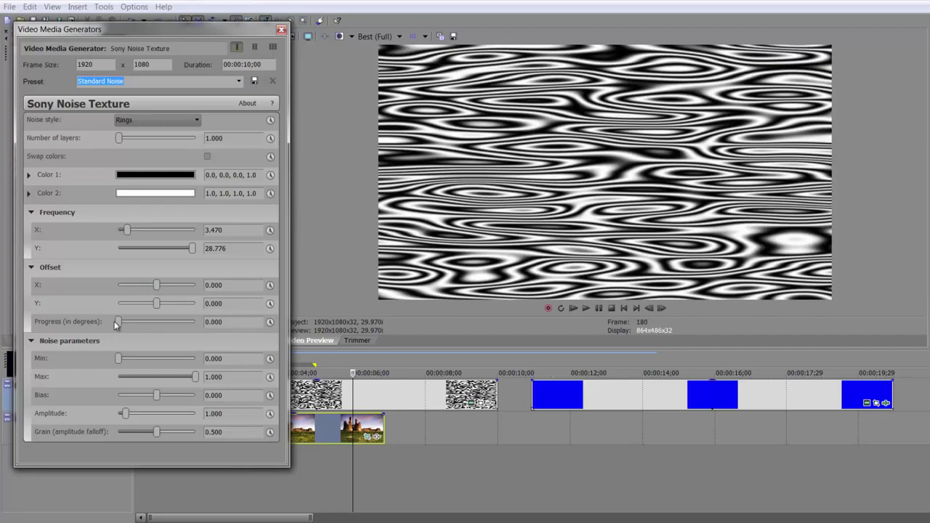
mouse_move(117, 322)
mouse_down()
mouse_move(151, 328)
mouse_move(123, 324)
mouse_up()
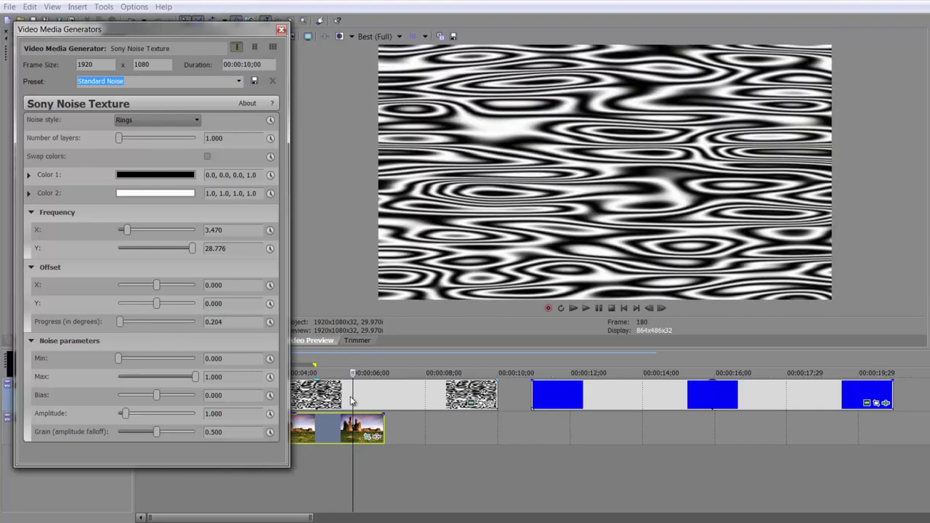
click(376, 480)
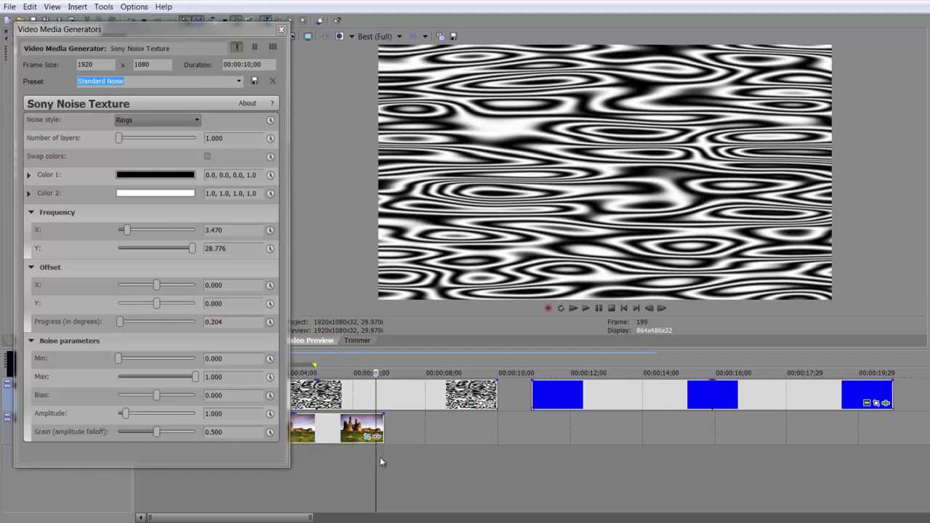
key(ctrl+Home)
Keyframe Progress from 0 at the event start to 10 at 00:00:10;00, then play it back
click(270, 322)
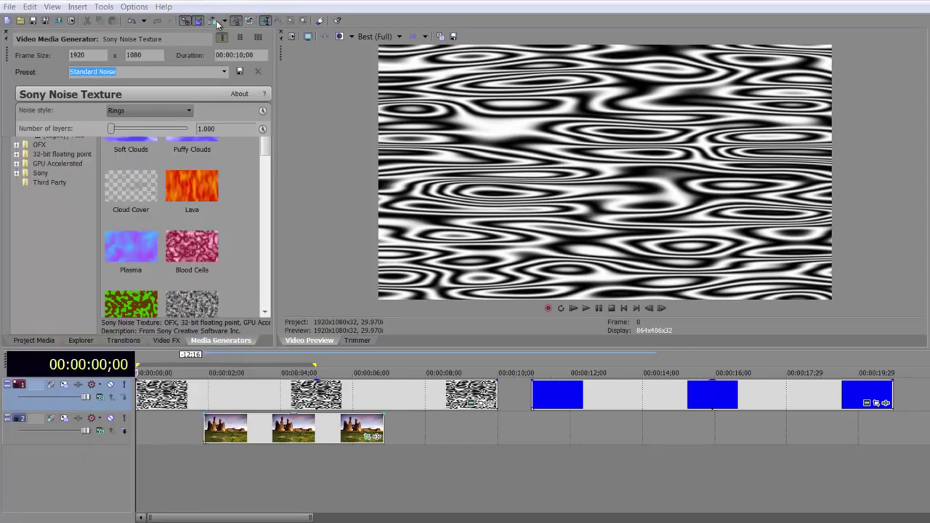
drag(217, 24, 221, 1)
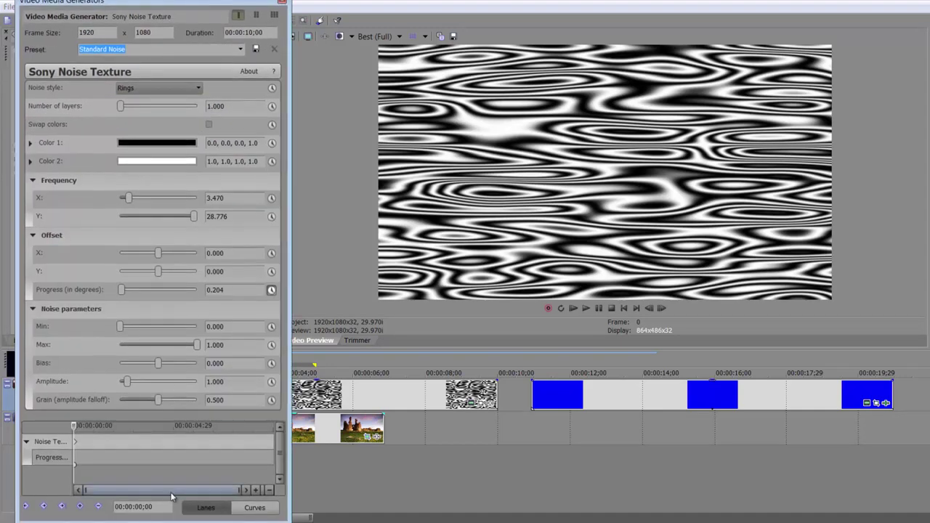
click(81, 506)
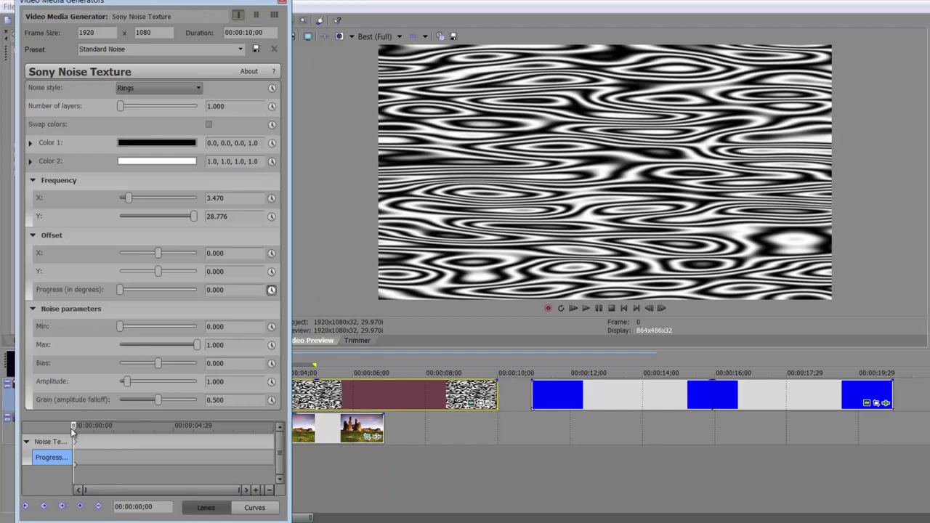
drag(72, 432, 286, 458)
drag(273, 434, 275, 434)
drag(122, 291, 199, 290)
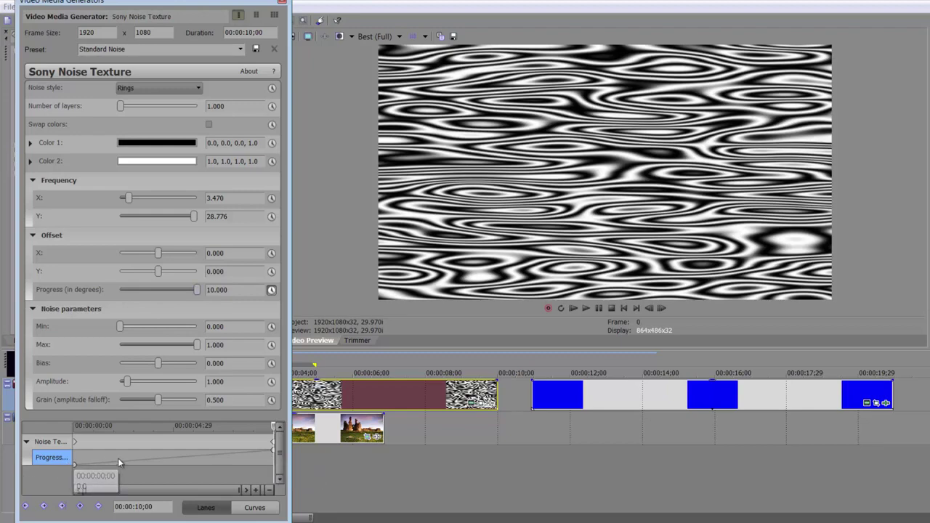
click(590, 312)
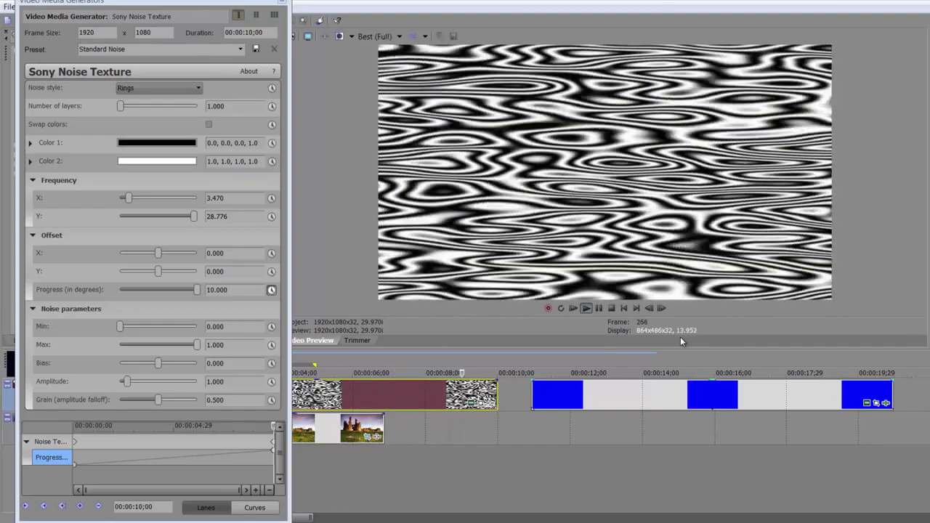
key(space)
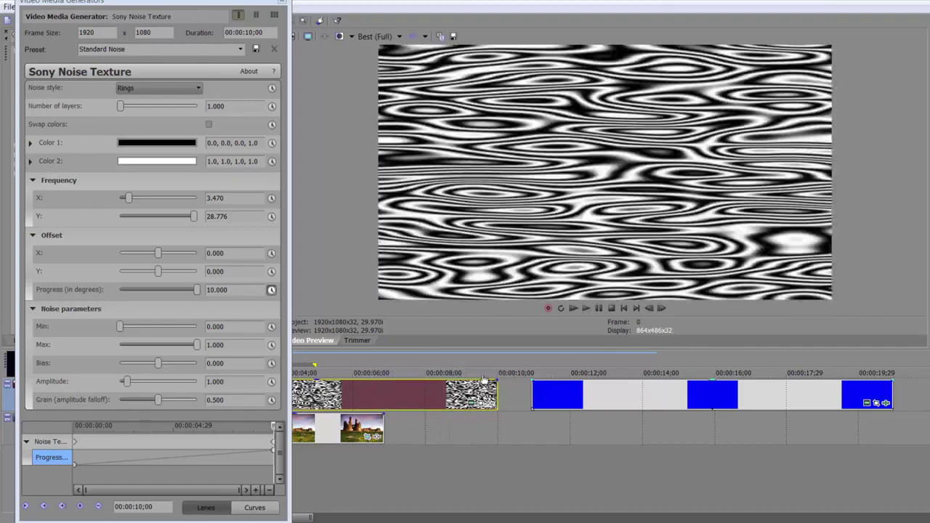
Preview the animation, then shift the noise Offset X to -0.306
click(588, 311)
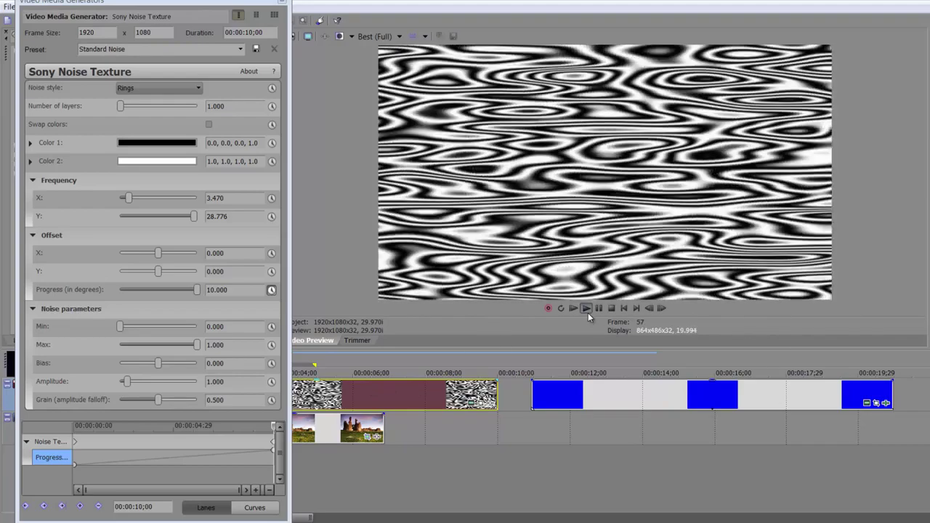
key(space)
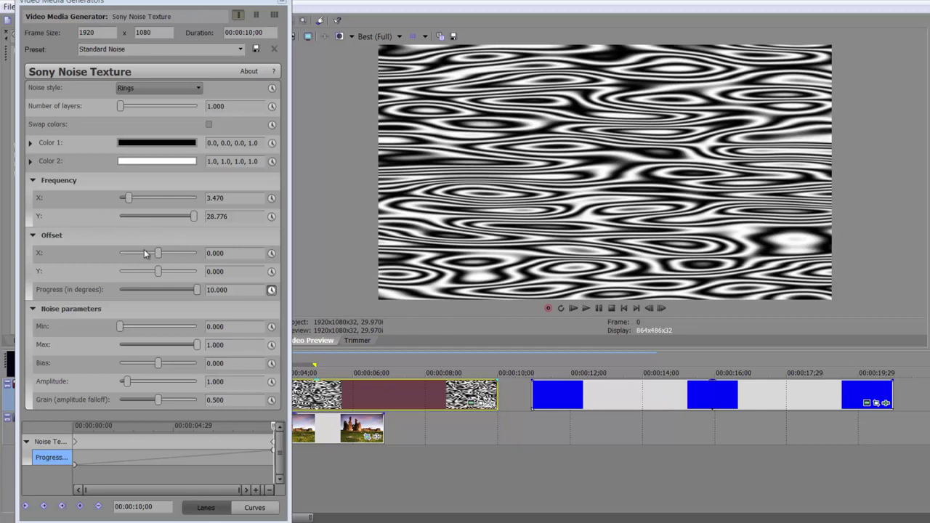
drag(156, 254, 156, 253)
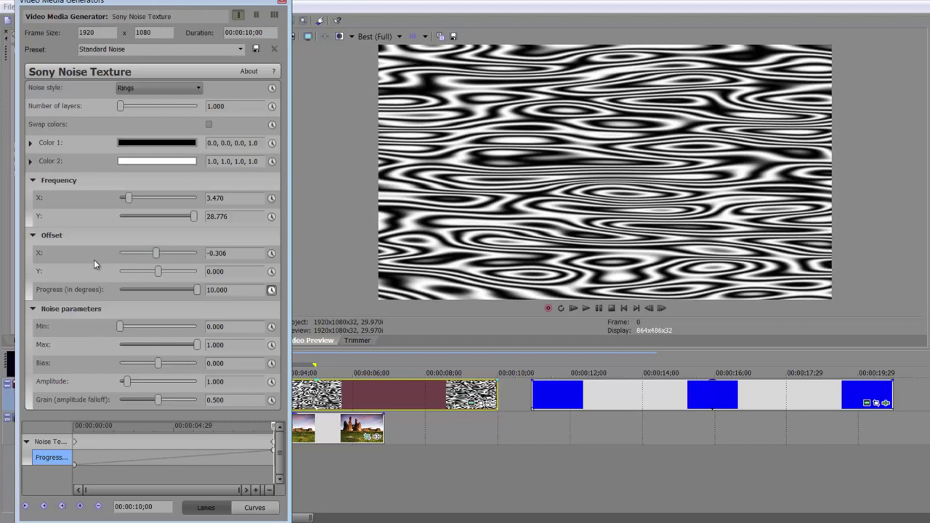
Set Color 1 to blue (0.0, 0.49, 0.79) and Color 2 to pale cyan (0.81, 1.0, 1.0), then preview
click(166, 143)
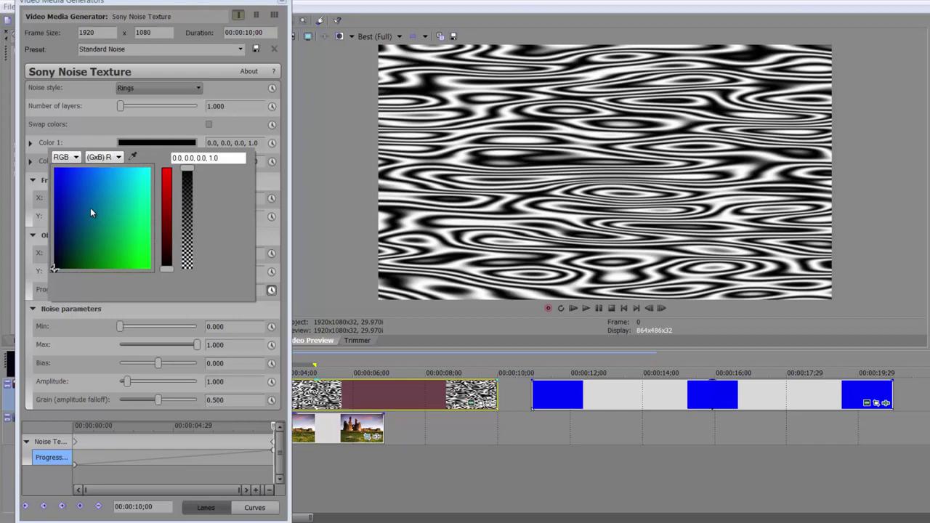
drag(90, 208, 100, 193)
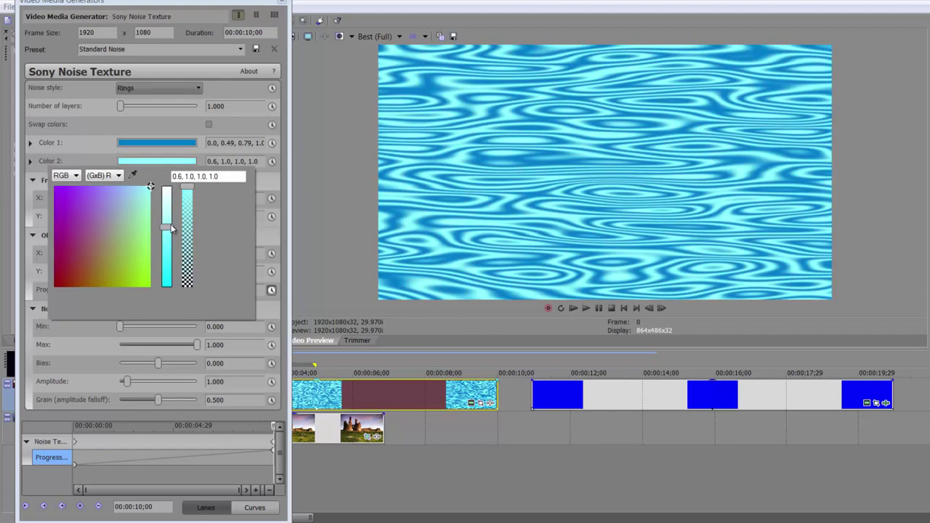
mouse_move(168, 207)
mouse_down()
mouse_move(171, 221)
mouse_move(167, 207)
mouse_up()
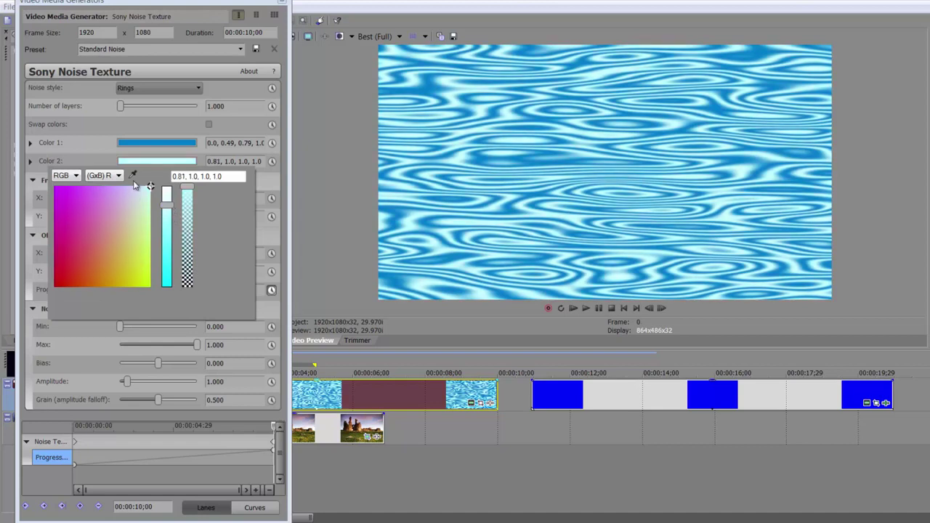
click(589, 311)
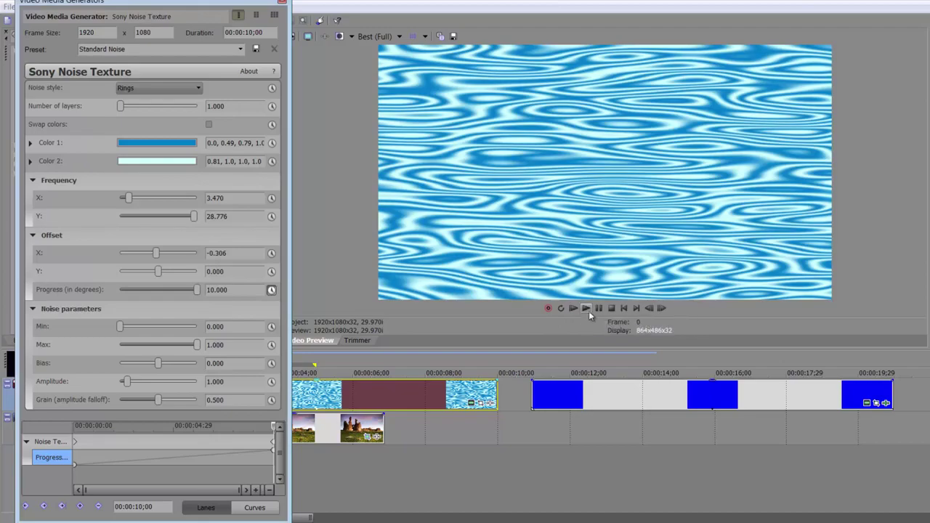
click(589, 311)
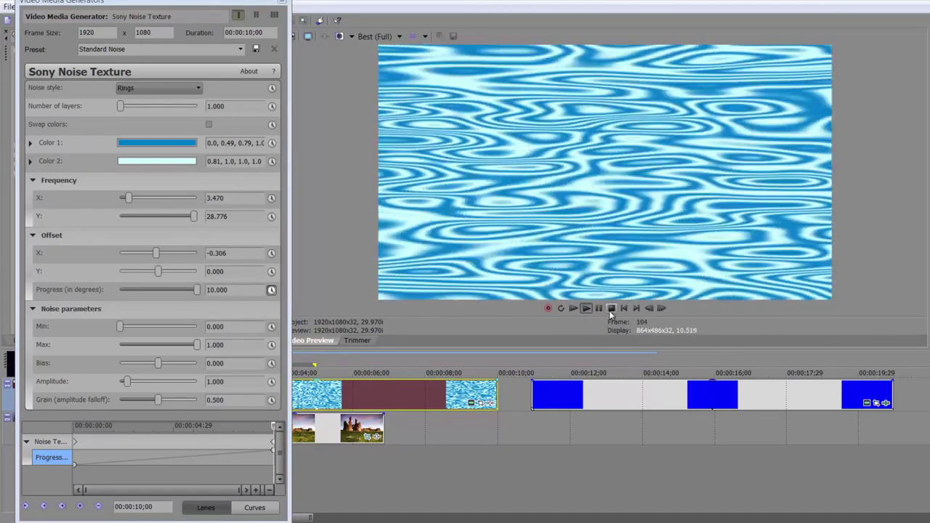
click(611, 308)
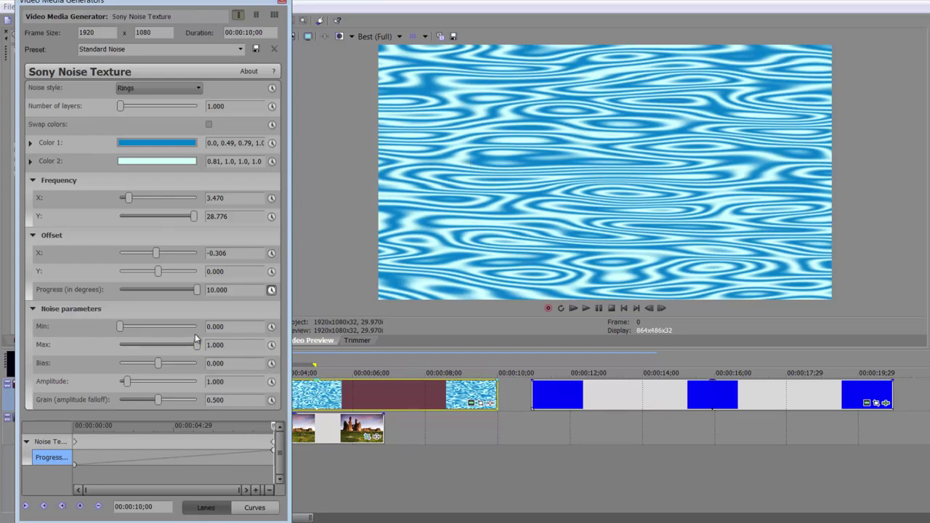
drag(194, 347, 131, 350)
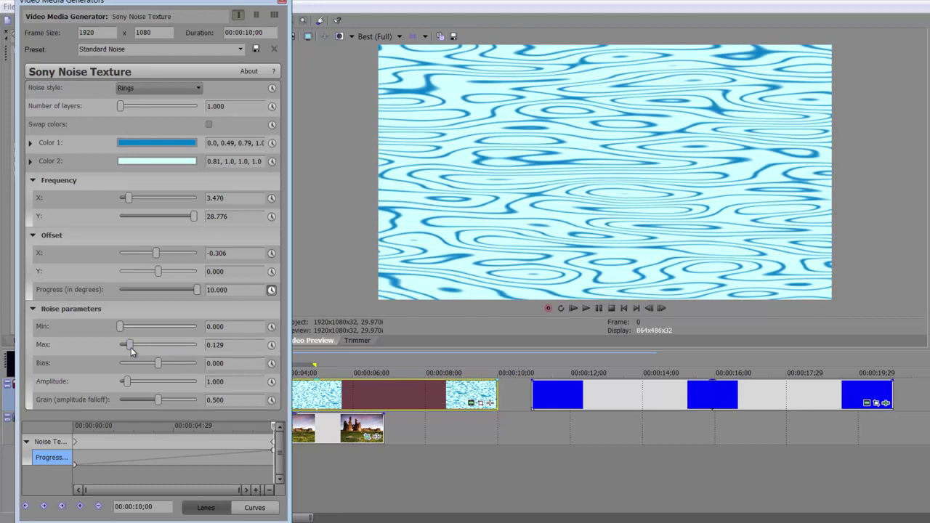
drag(132, 350, 251, 348)
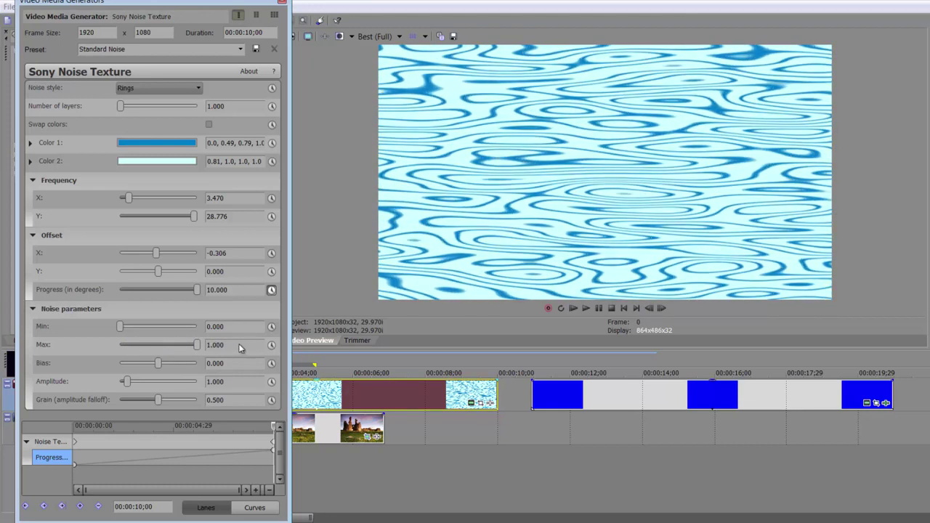
drag(121, 330, 97, 328)
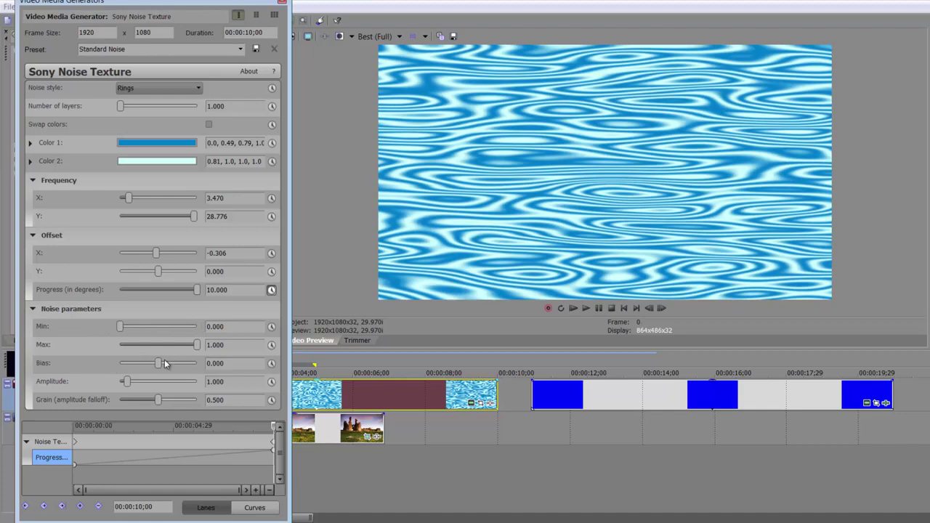
drag(160, 365, 136, 388)
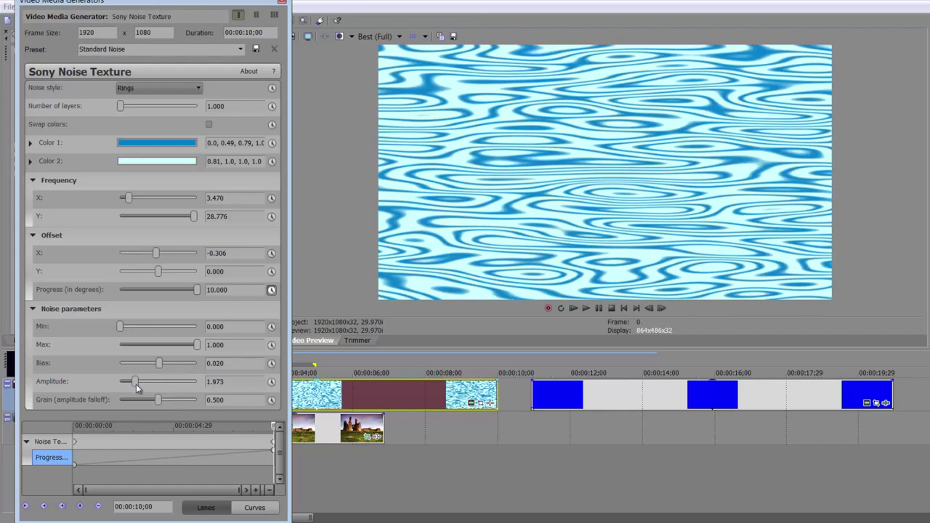
double_click(137, 389)
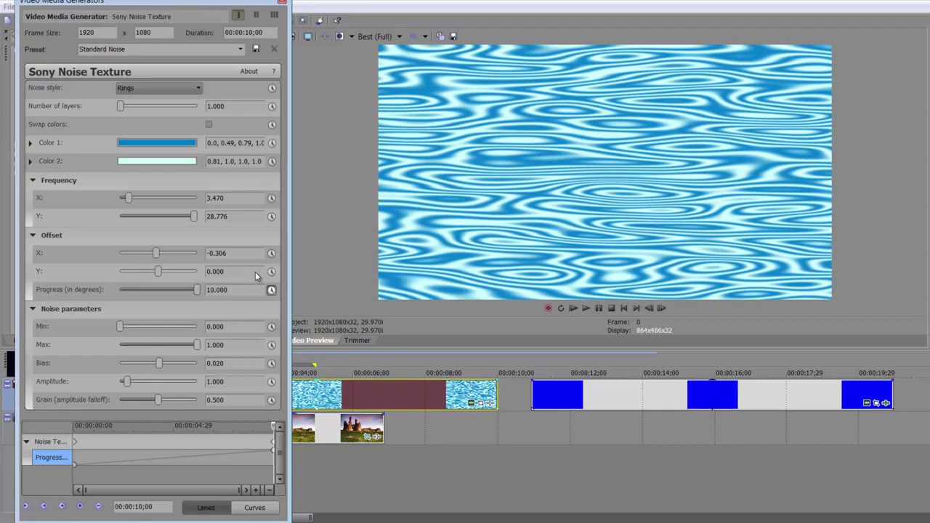
Close the noise settings window and place a Lava noise event after the blue clips on track 1
click(653, 411)
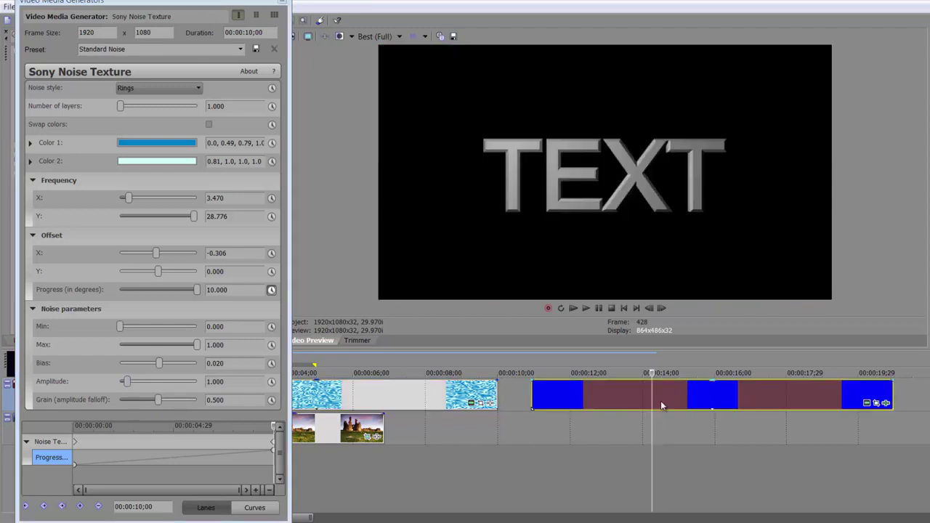
click(662, 400)
drag(312, 516, 485, 517)
click(283, 4)
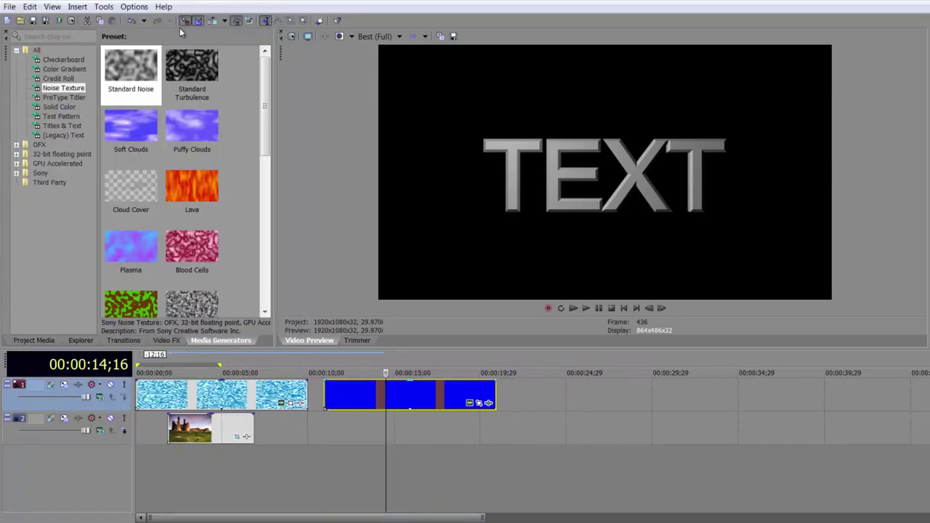
click(193, 191)
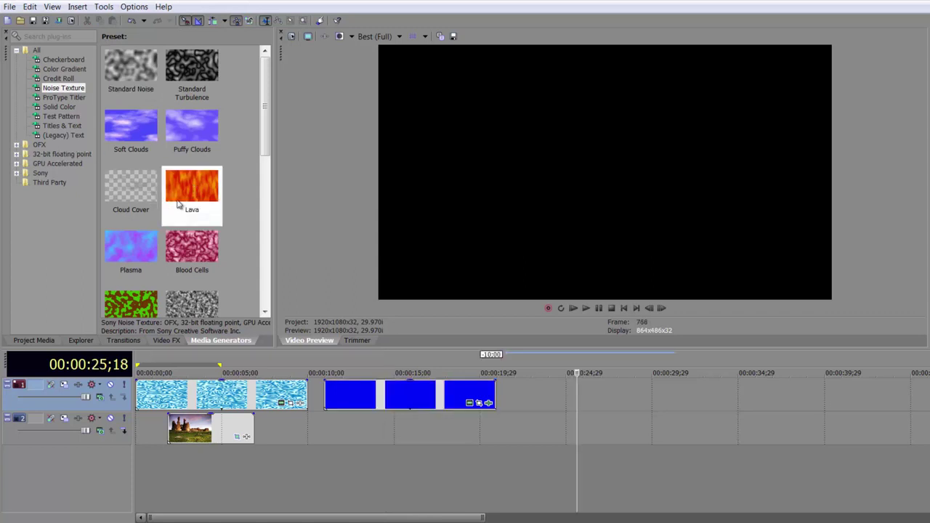
drag(577, 439, 518, 402)
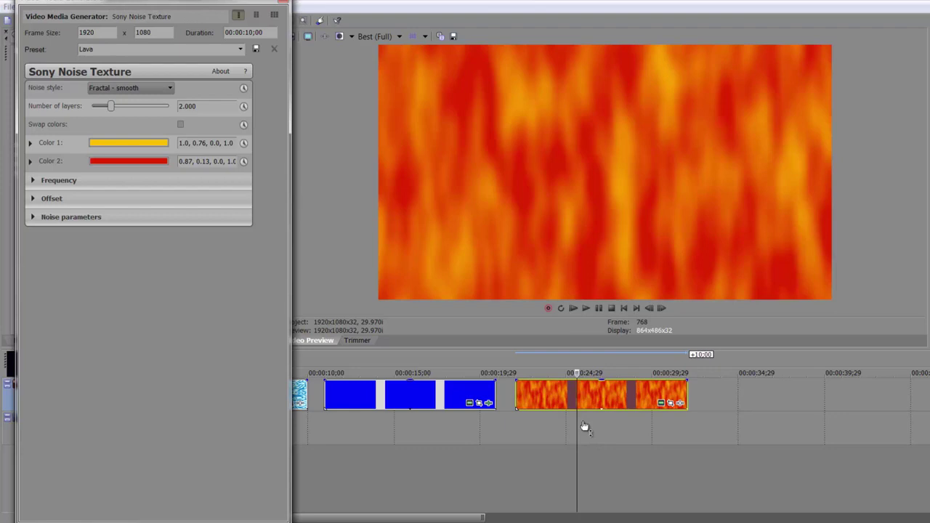
Preview the Lava texture, then make its Color 1 fully black
click(584, 308)
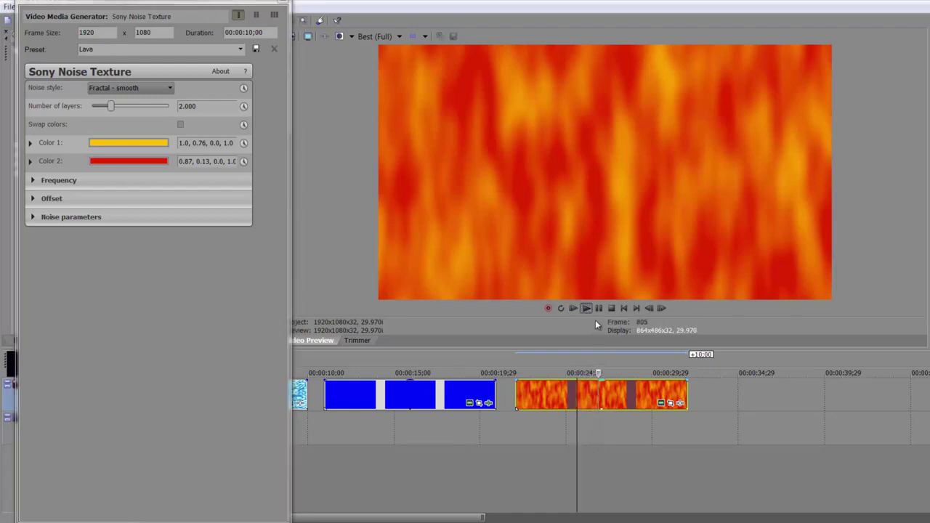
click(611, 309)
click(120, 145)
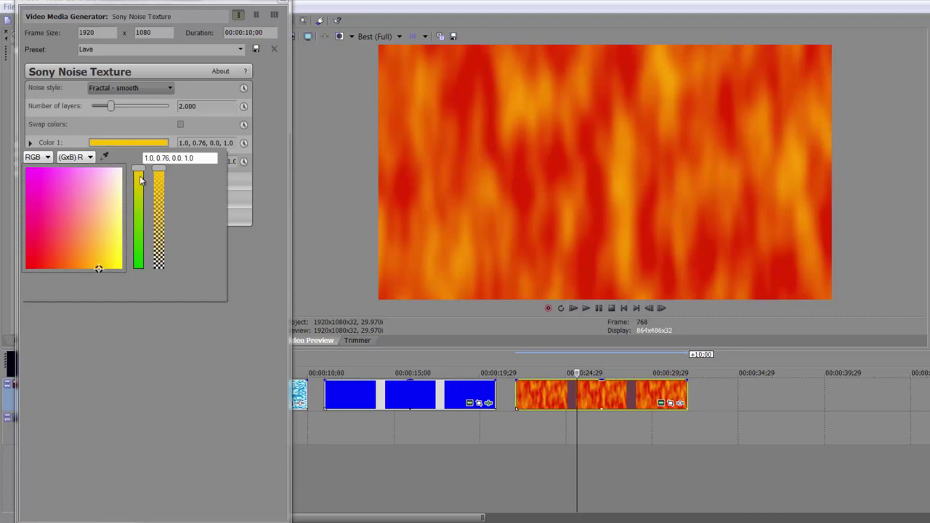
mouse_move(138, 169)
mouse_down()
mouse_move(138, 249)
mouse_move(7, 235)
mouse_move(1, 301)
mouse_up()
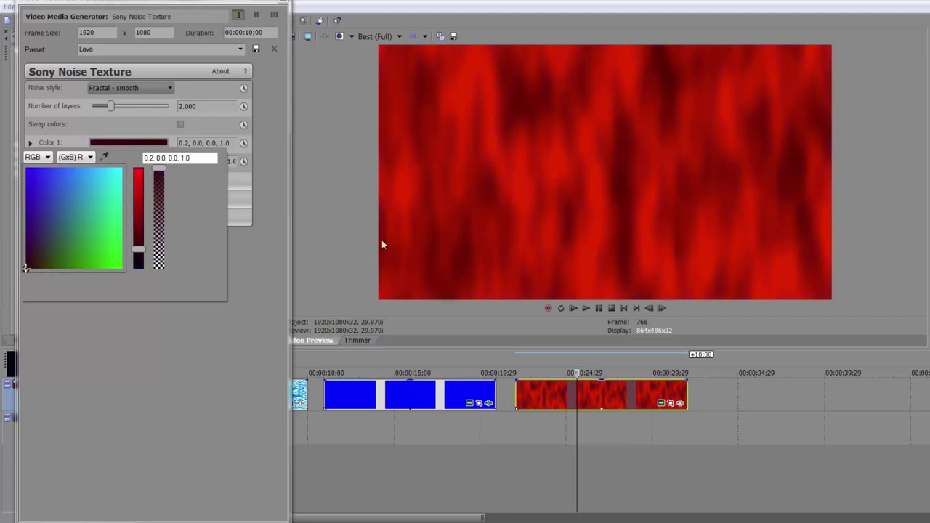
drag(135, 252, 135, 275)
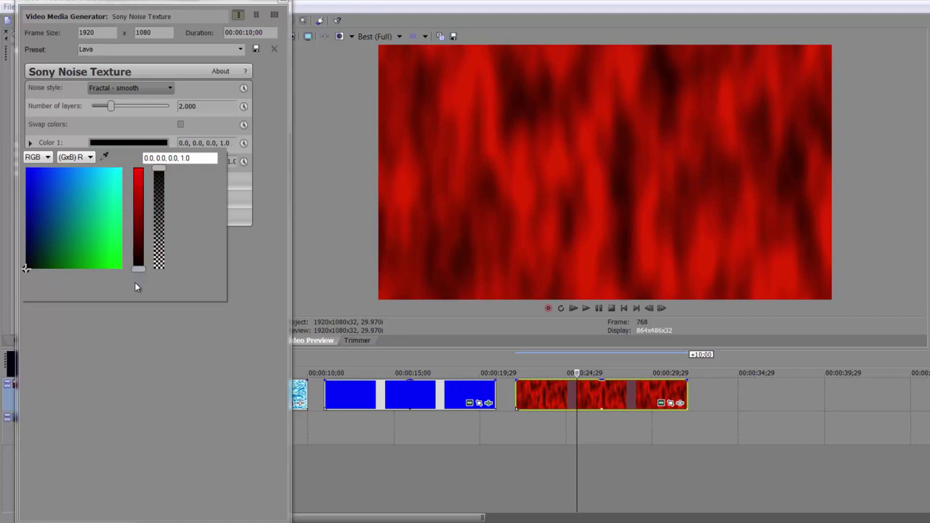
mouse_move(158, 171)
mouse_down()
mouse_move(156, 220)
mouse_move(159, 168)
mouse_up()
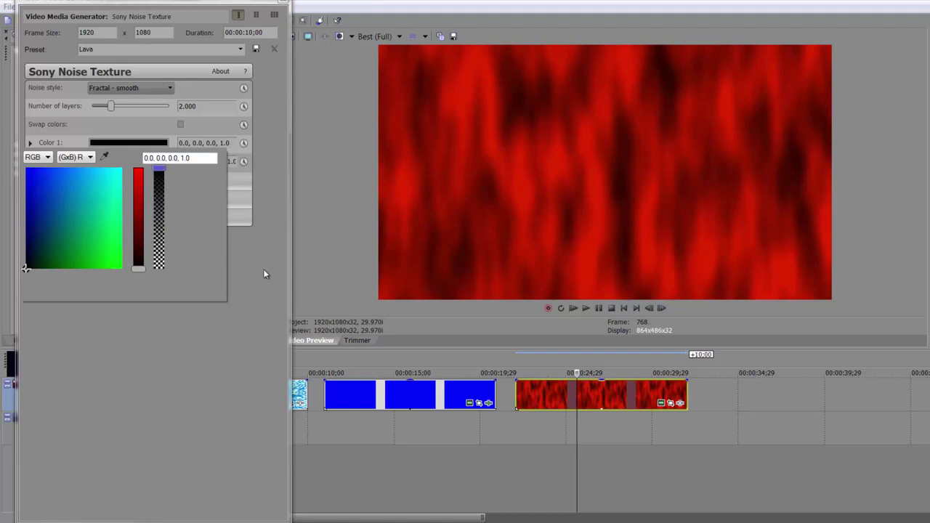
click(245, 191)
Change the lava's Color 2 from red to orange (0.87, 0.52, 0.0)
click(143, 160)
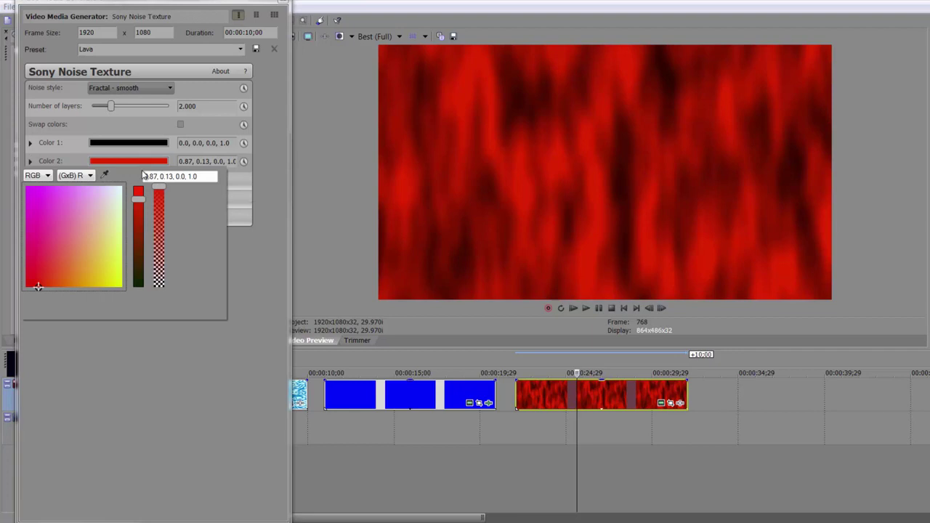
drag(40, 287, 76, 290)
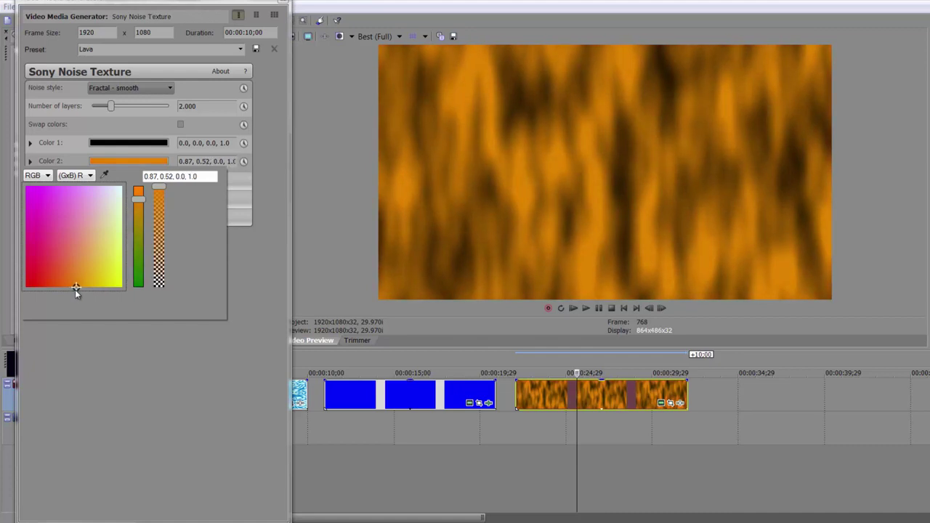
click(250, 279)
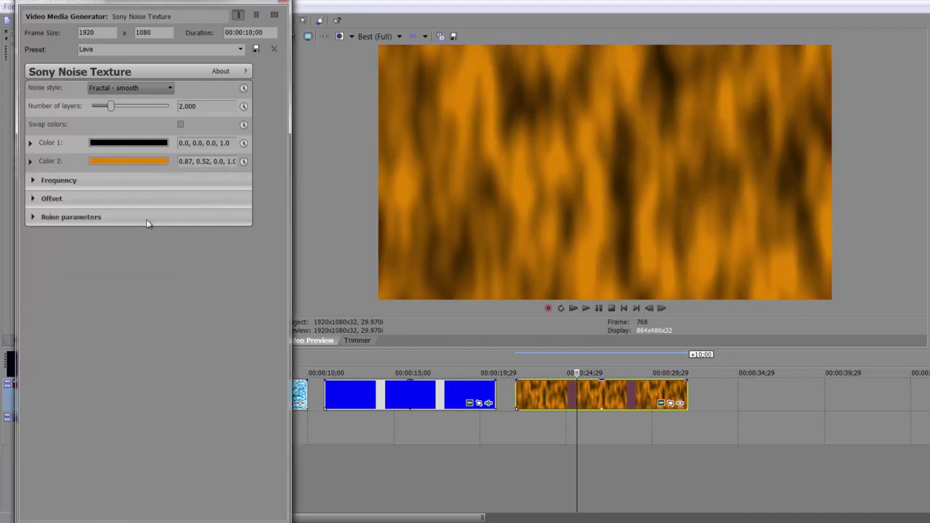
Expand Frequency and Offset, enable Progress keyframing at the lava clip start, and trial a value near 8.8
click(33, 181)
click(32, 236)
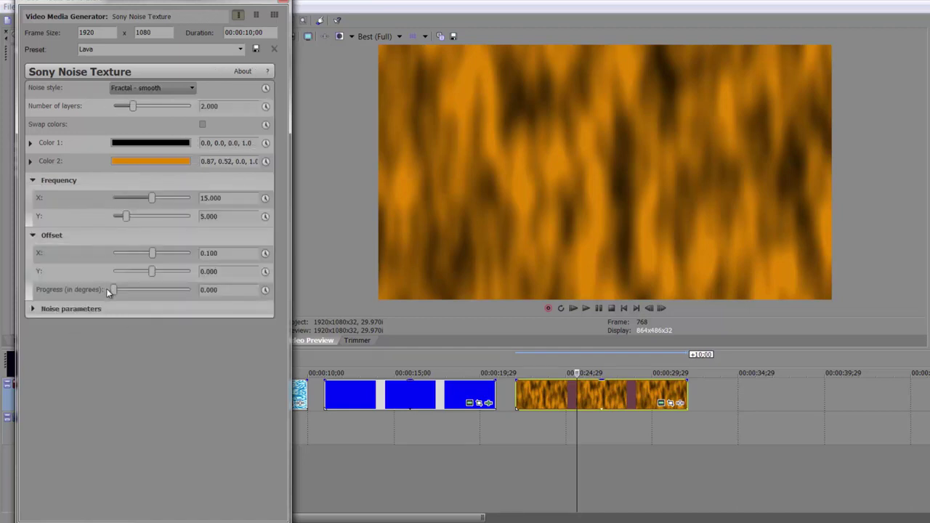
key(bracketleft)
click(581, 385)
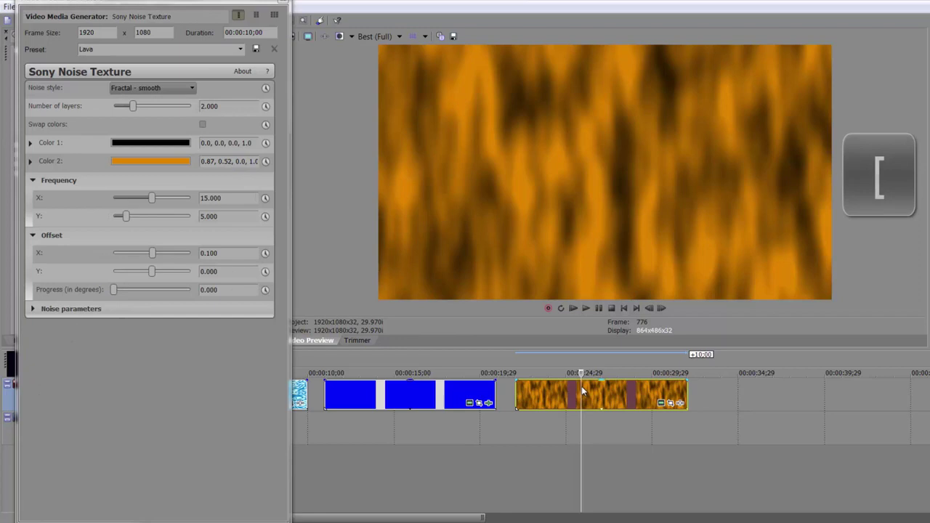
click(516, 393)
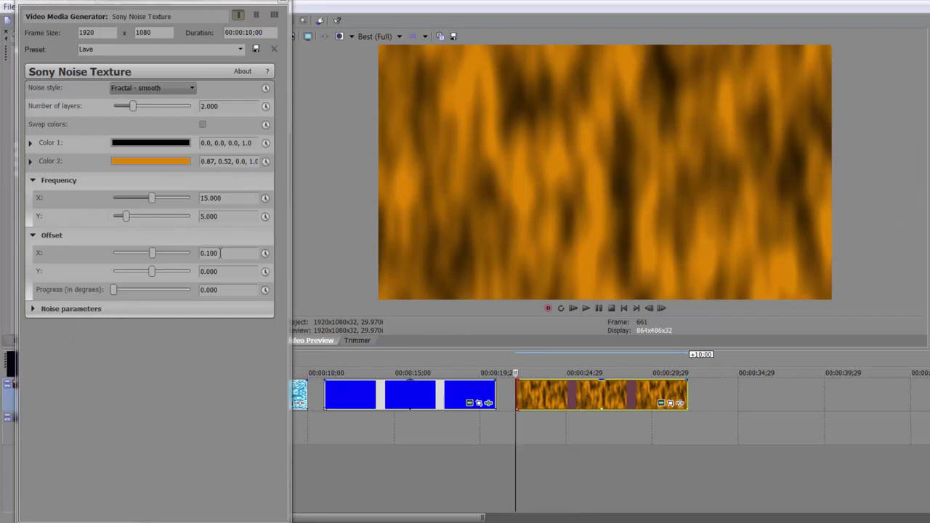
click(266, 290)
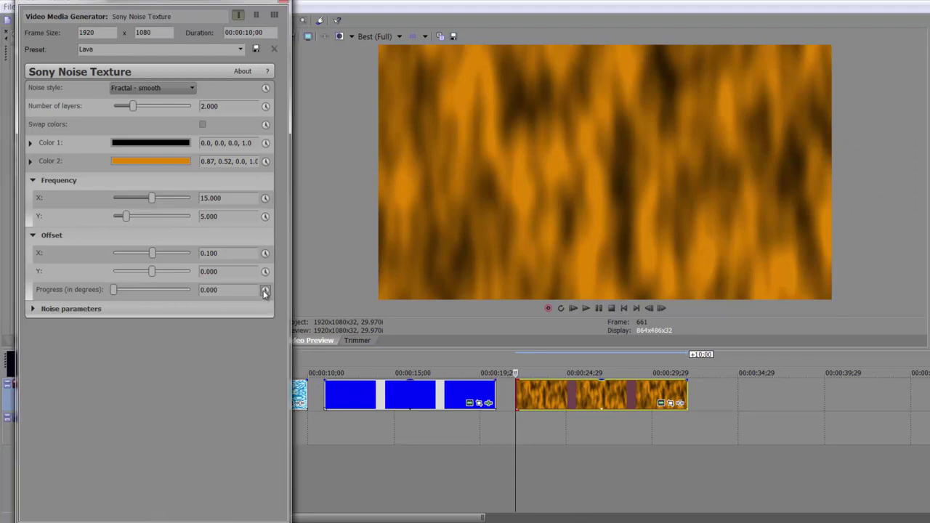
click(603, 406)
key(bracketright)
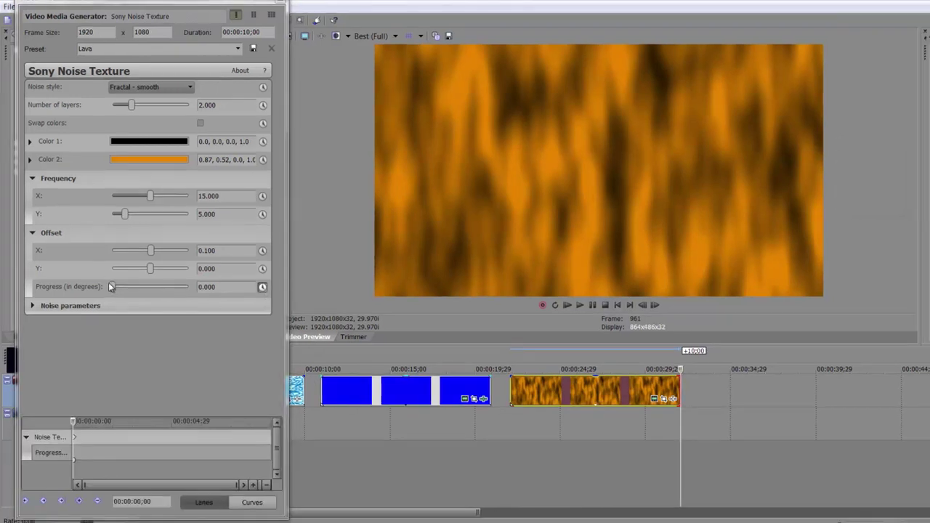
click(114, 289)
drag(112, 286, 180, 286)
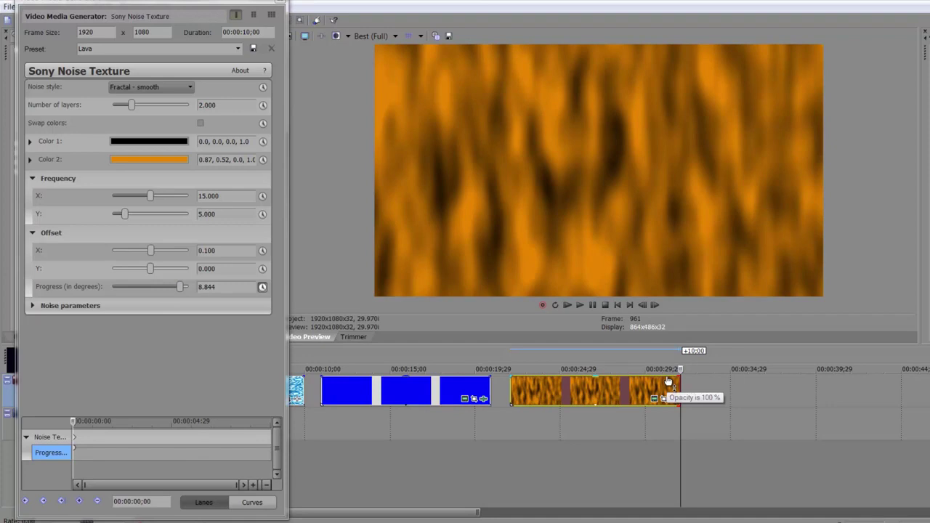
key(Home)
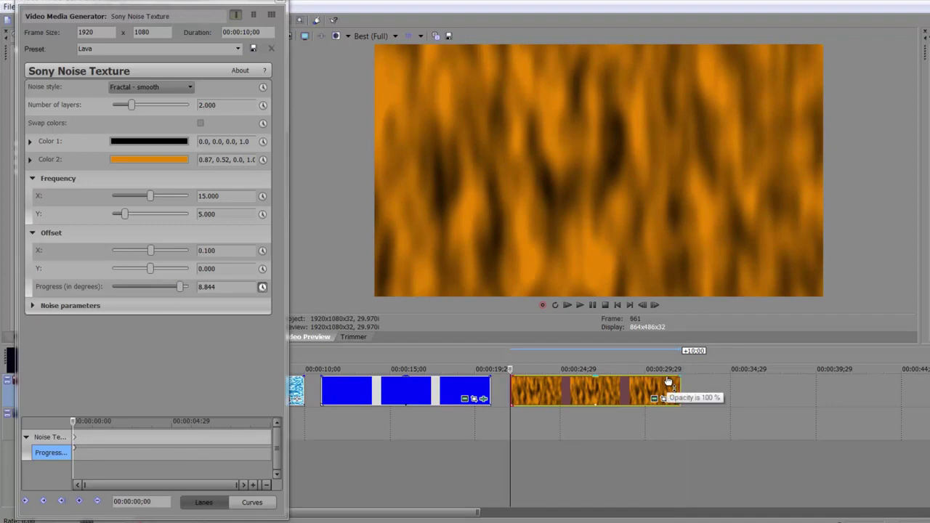
key(space)
key(space)
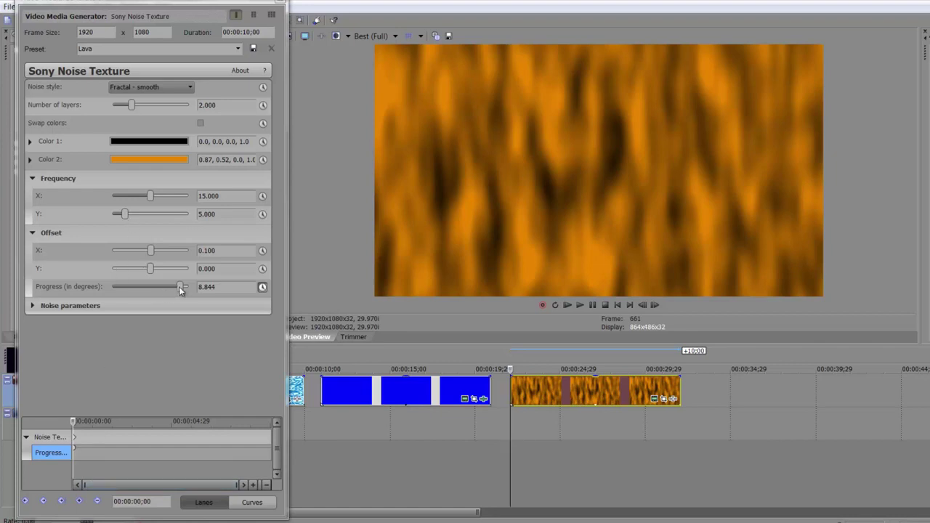
Key Progress at 0 on the lava clip's start and 10 at its end, then play the animation
drag(180, 287, 1, 296)
click(89, 438)
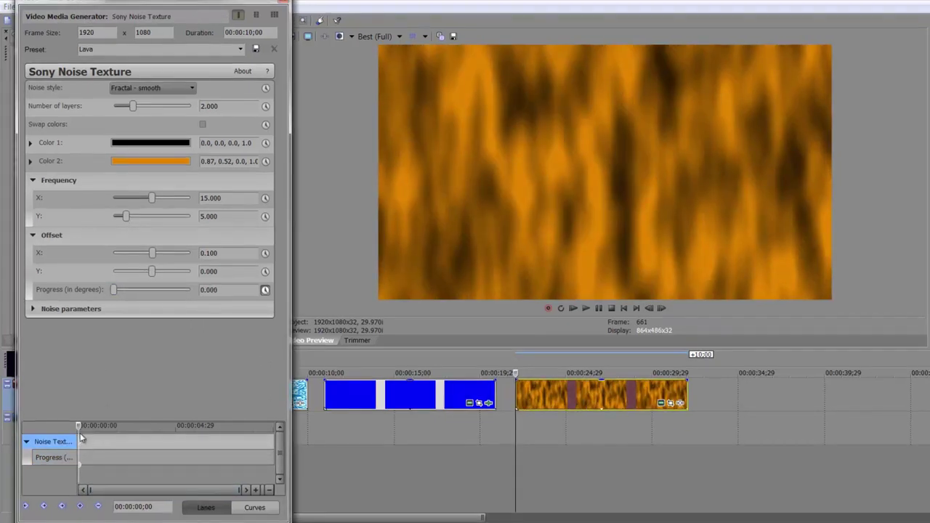
click(675, 396)
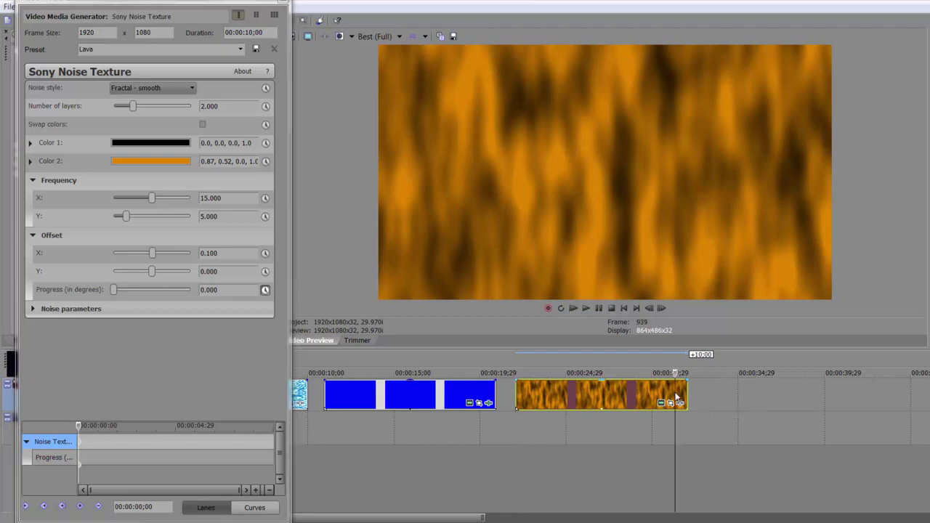
click(48, 441)
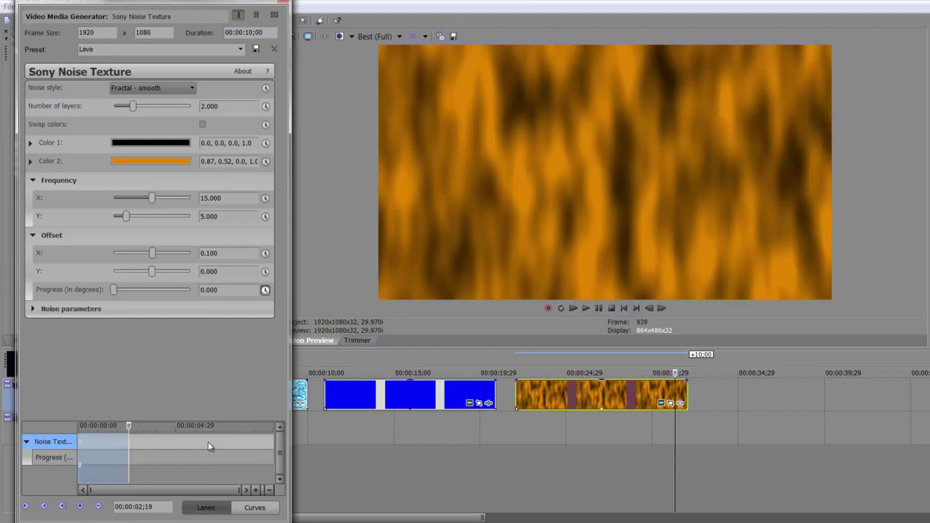
drag(208, 442, 326, 448)
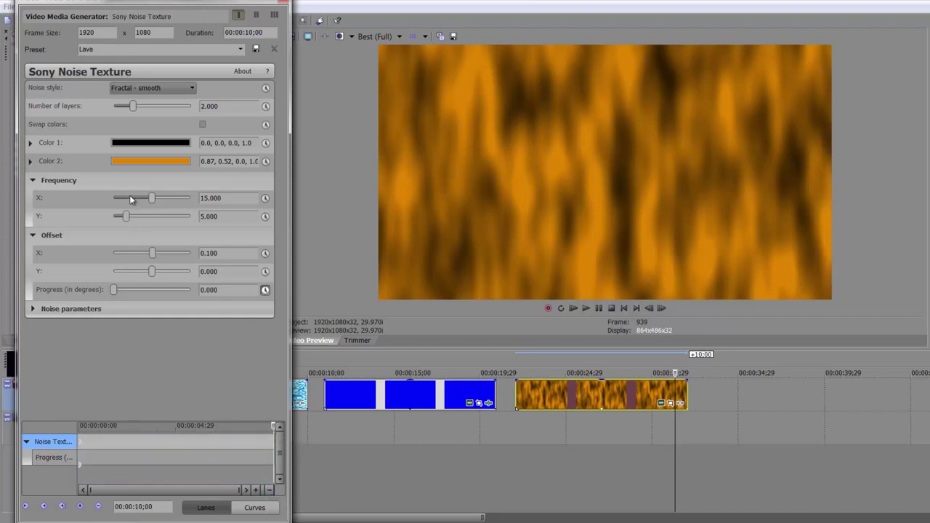
drag(115, 289, 224, 297)
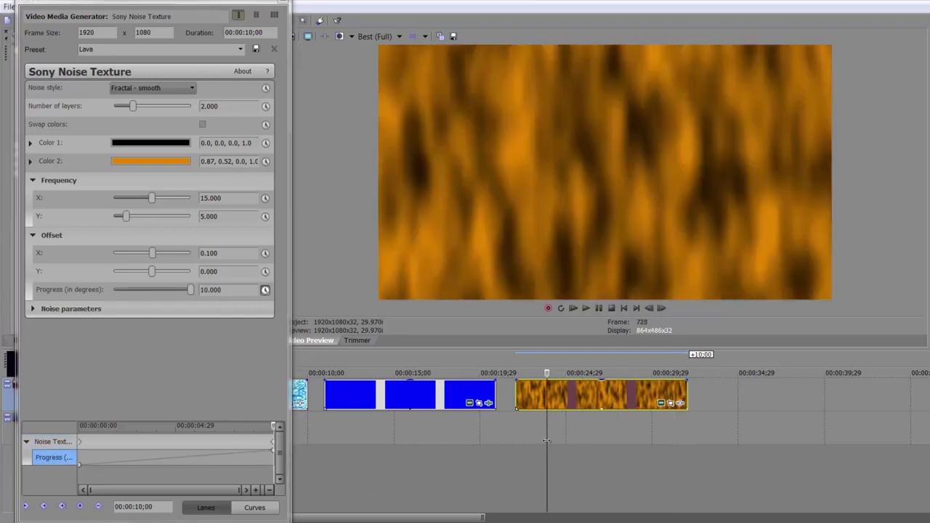
click(515, 445)
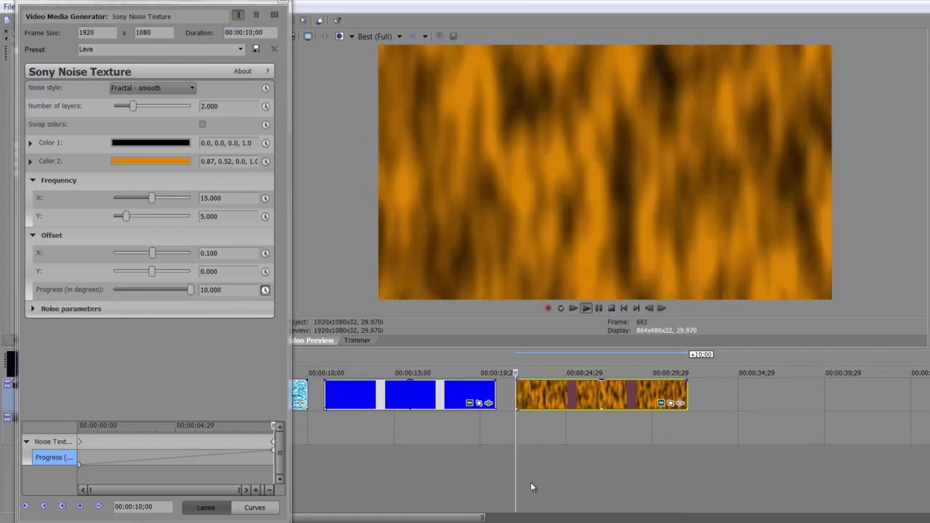
key(space)
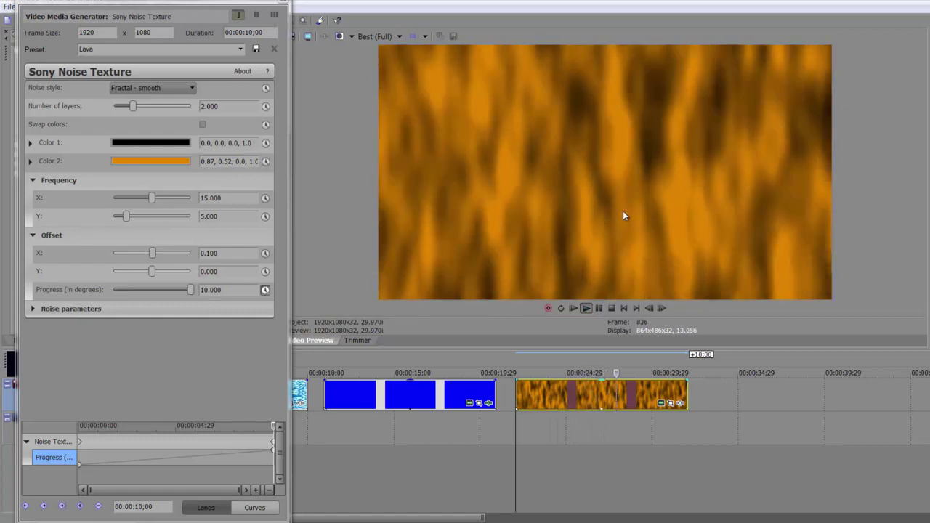
key(space)
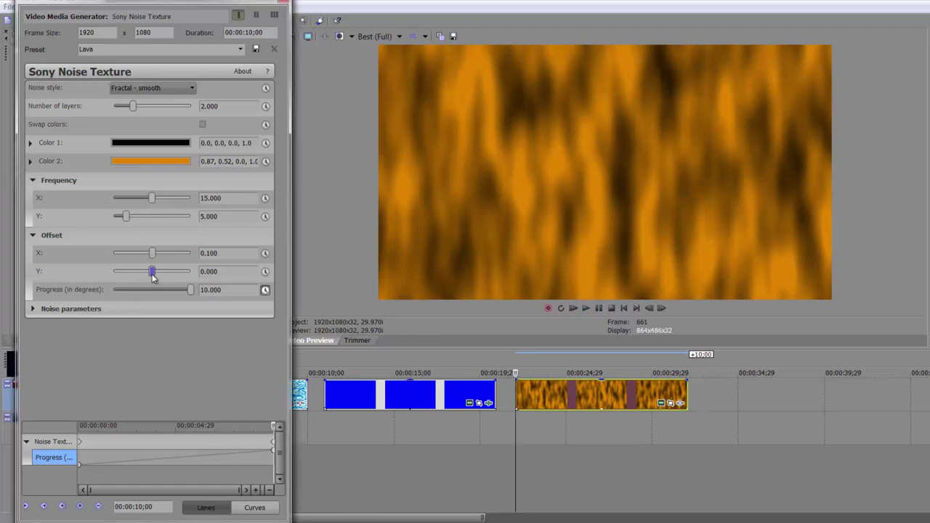
Keyframe the Lava texture's Offset Y from -5 at the clip start to 4.864 at its end, then preview
drag(152, 271, 114, 275)
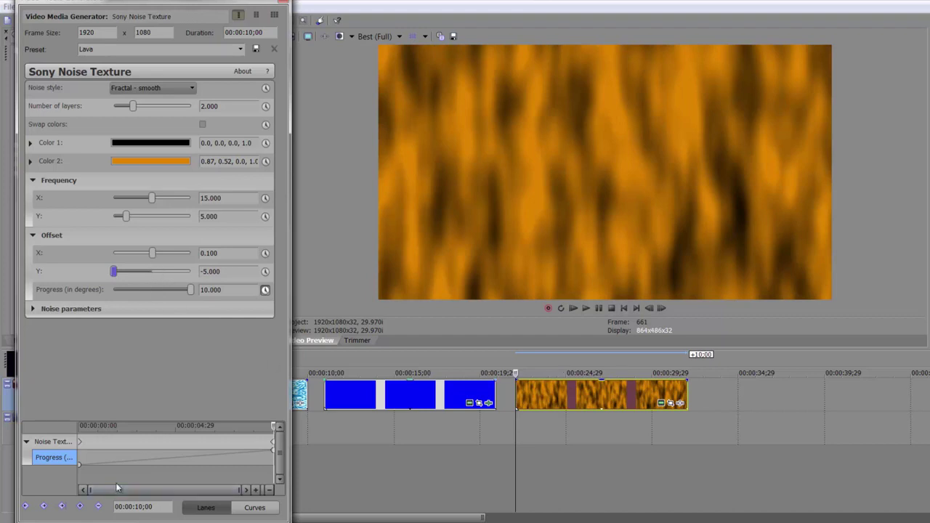
drag(277, 429, 79, 426)
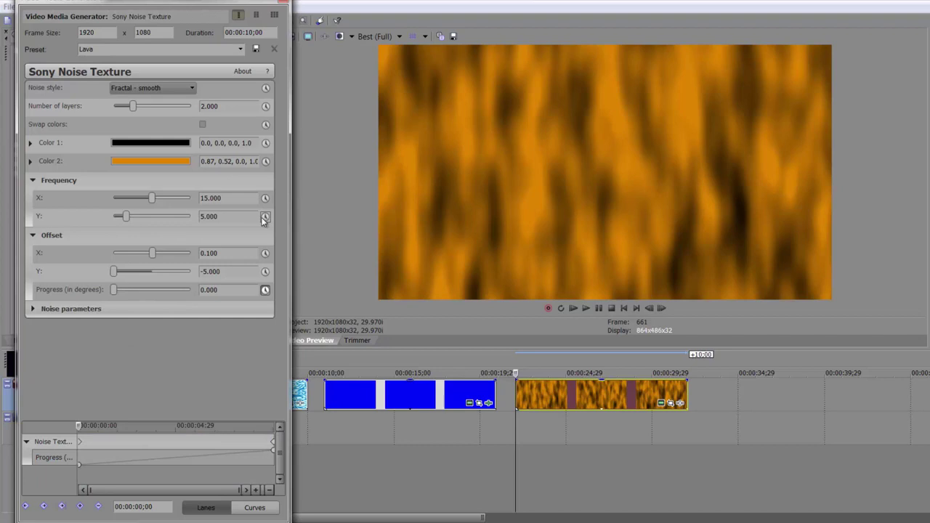
click(265, 271)
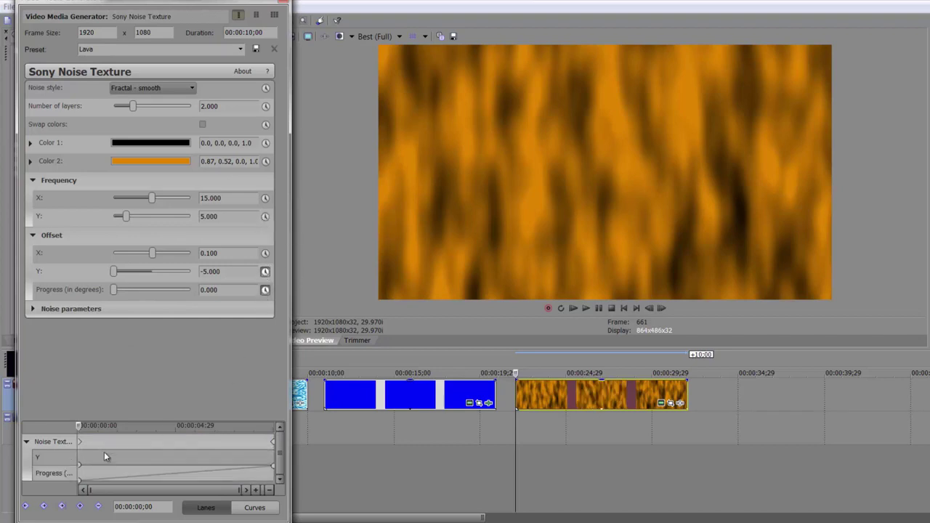
drag(78, 428, 281, 448)
drag(116, 277, 193, 282)
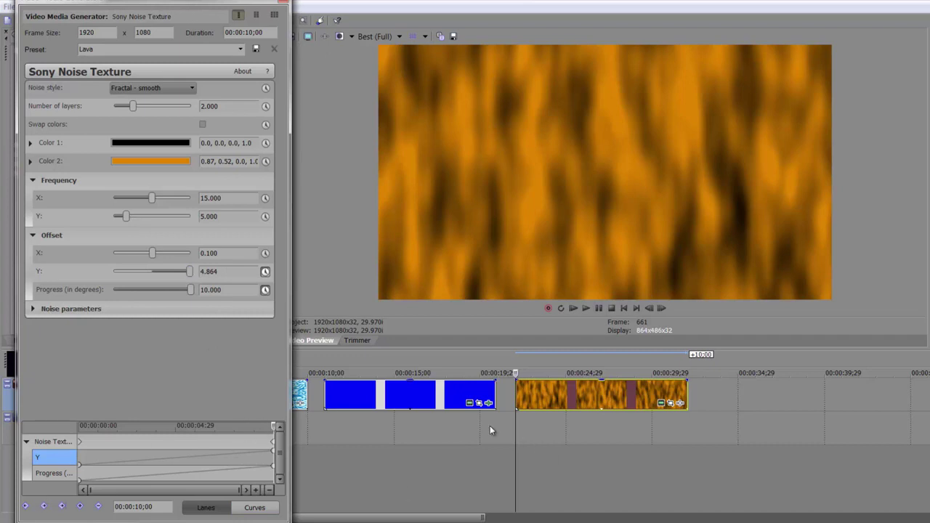
click(599, 309)
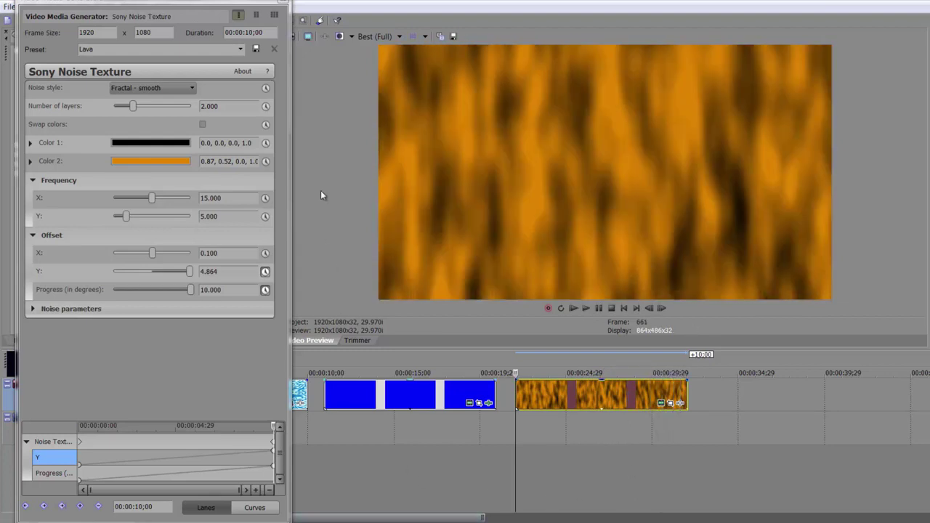
Close the generator settings and set track 1's compositing mode to Subtract at the water clip
click(282, 3)
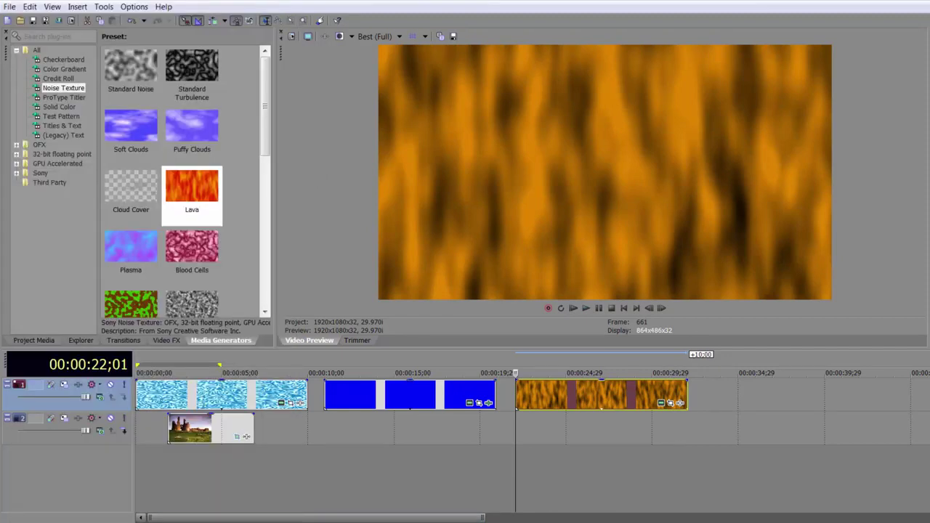
click(198, 455)
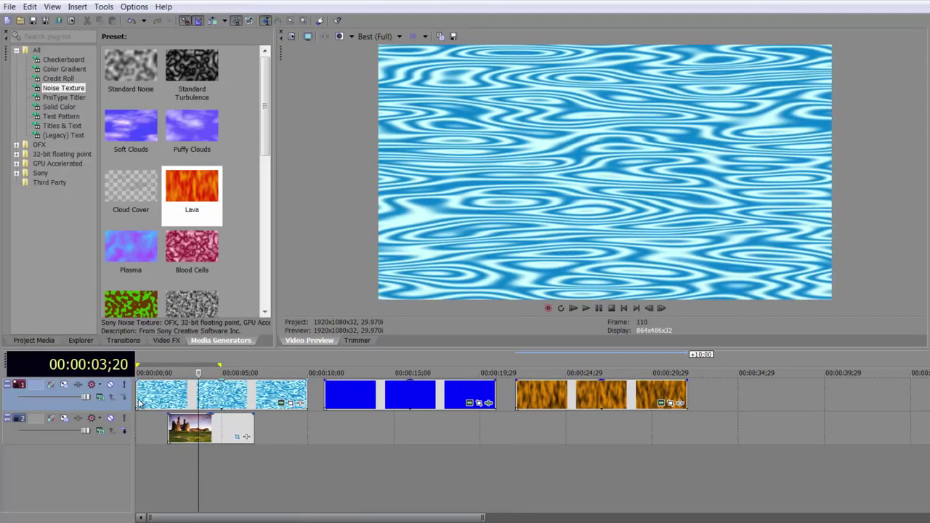
click(102, 397)
click(144, 237)
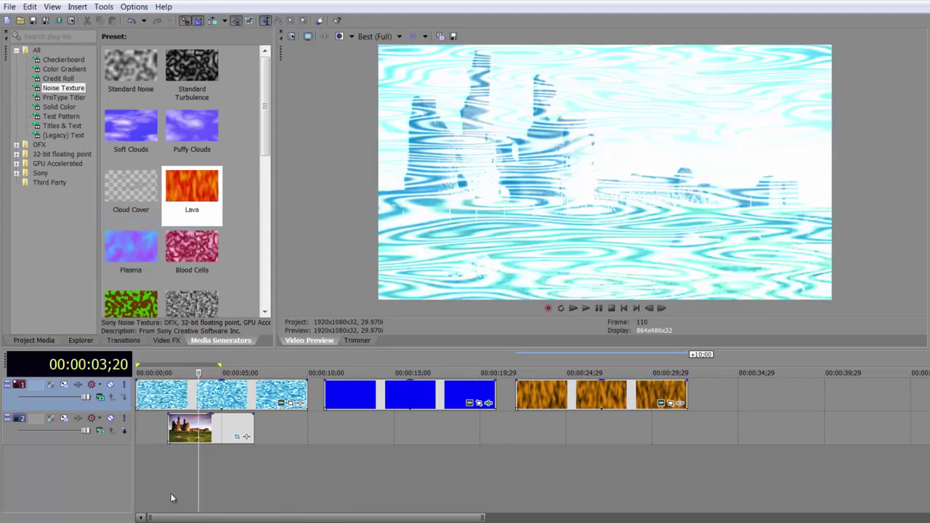
Fade the water clip's opacity envelope down to about 3% and preview the composite
drag(220, 385, 220, 409)
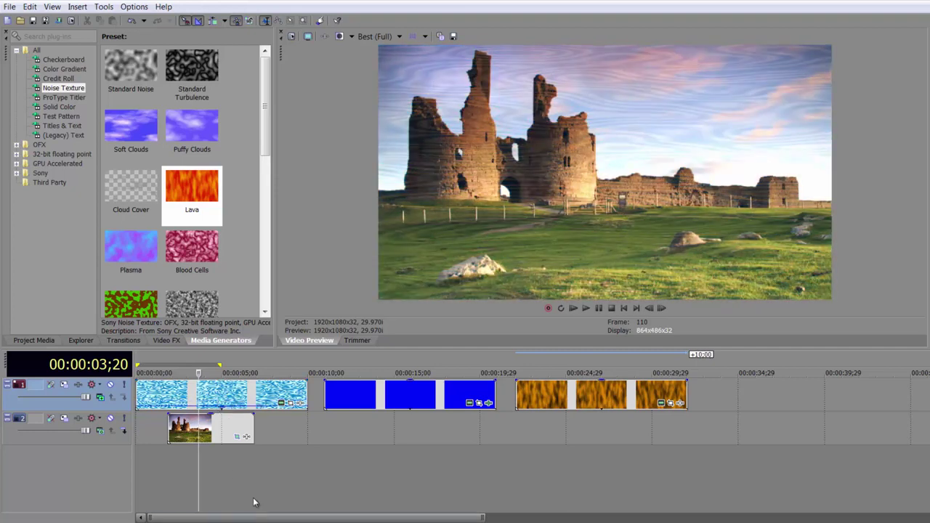
key(space)
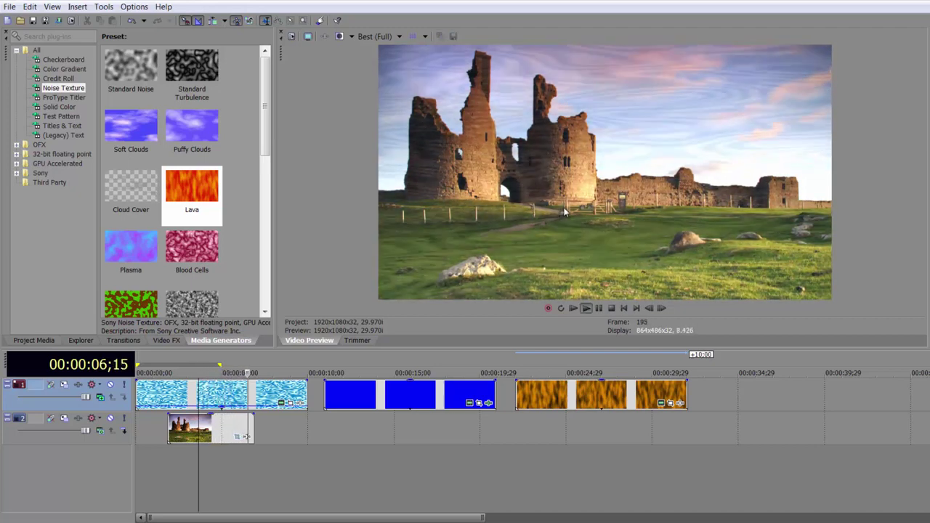
key(space)
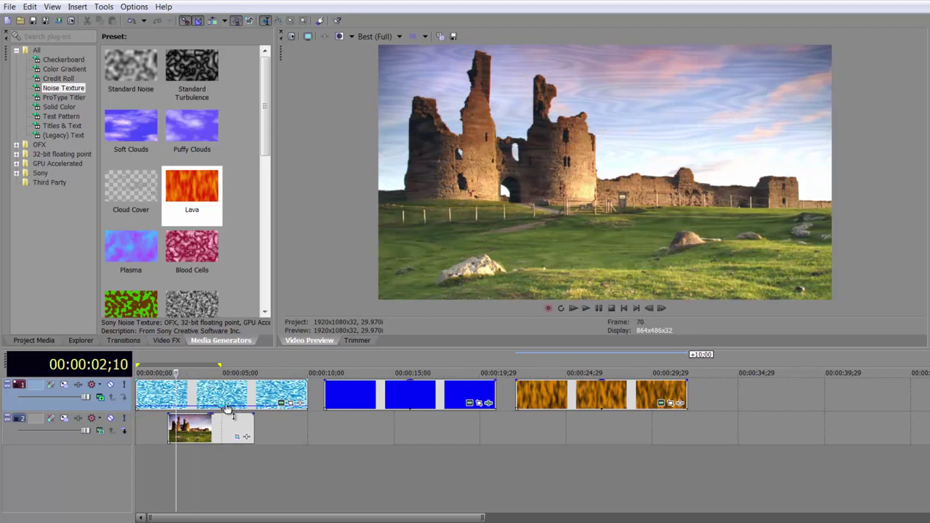
mouse_move(231, 414)
drag(231, 415, 233, 429)
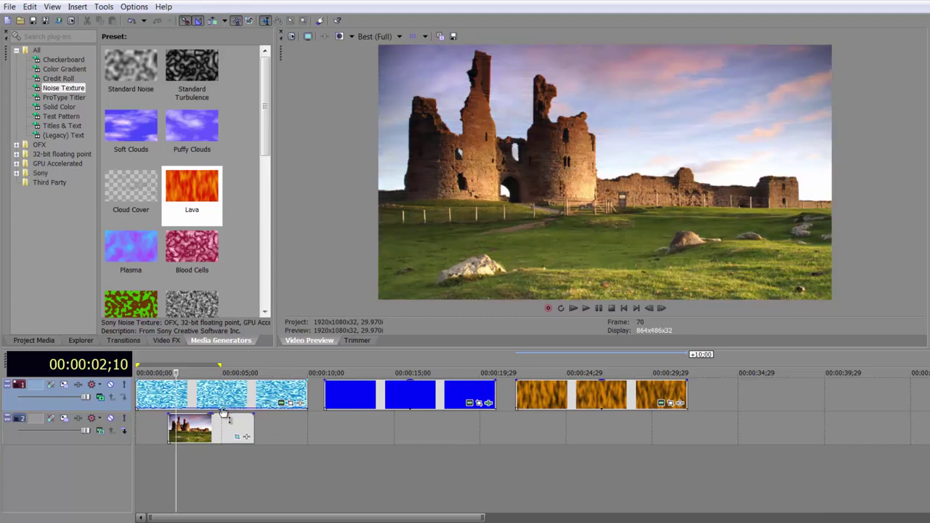
mouse_move(224, 414)
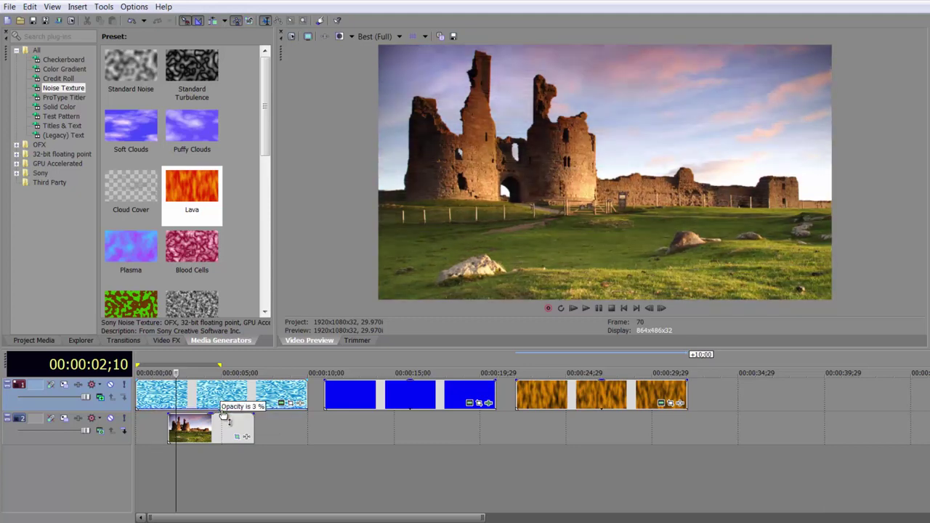
key(space)
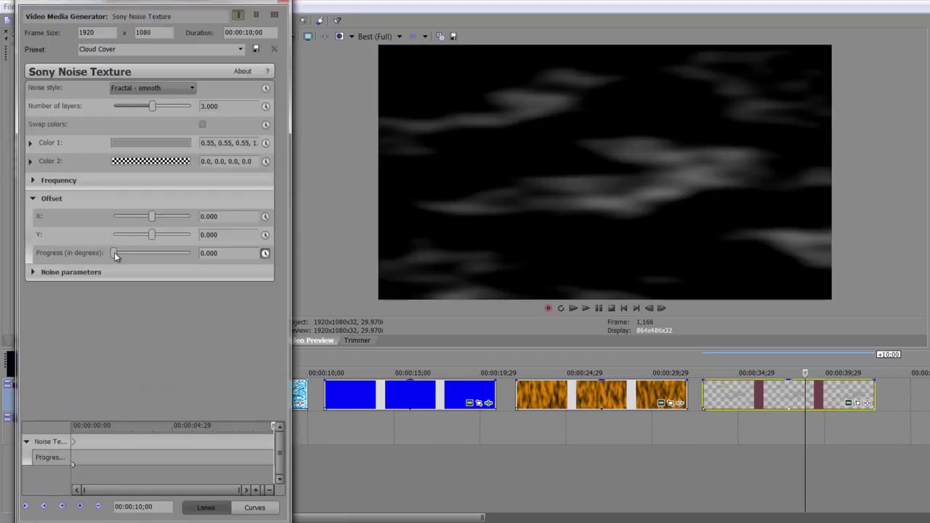
Raise the Cloud Cover Progress to 3.265 so the clouds drift, then close its settings window
drag(114, 253, 137, 253)
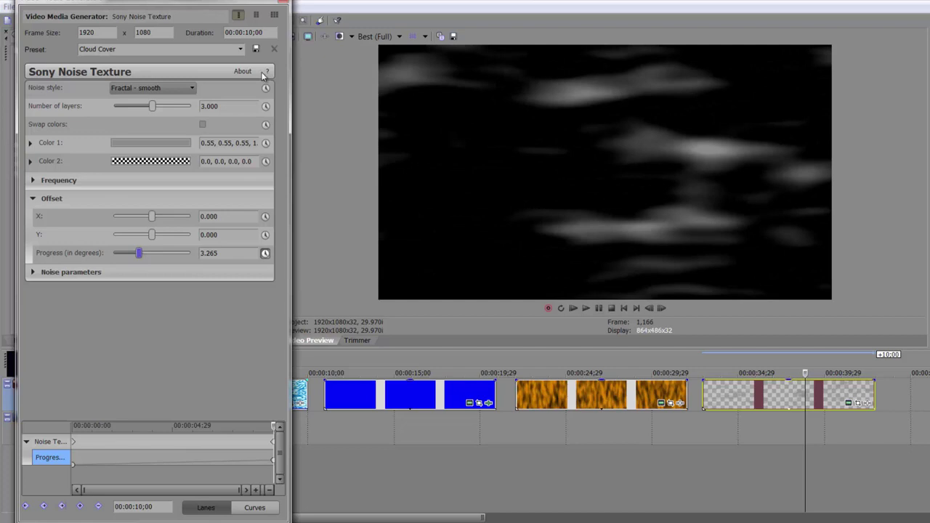
click(284, 2)
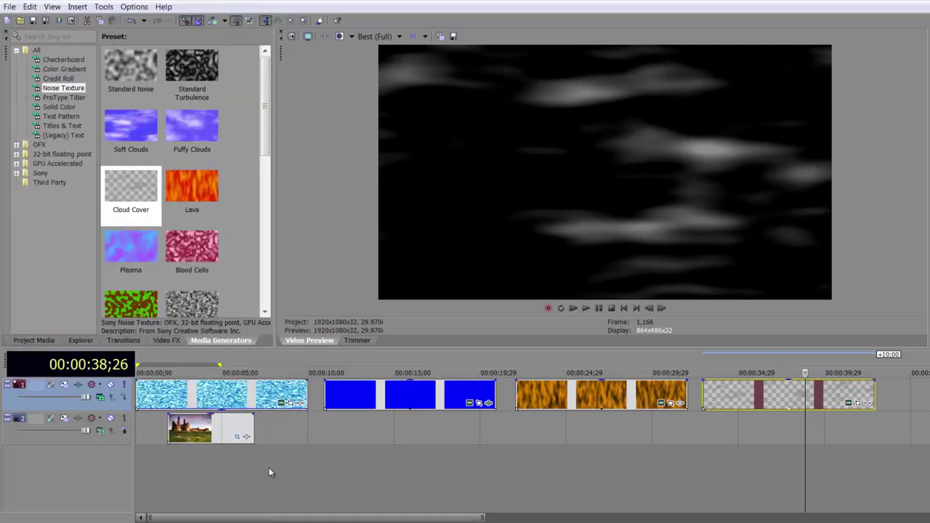
Move the castle photo under the Cloud Cover clip and fade the clouds to 25% opacity
drag(206, 433, 707, 434)
click(699, 385)
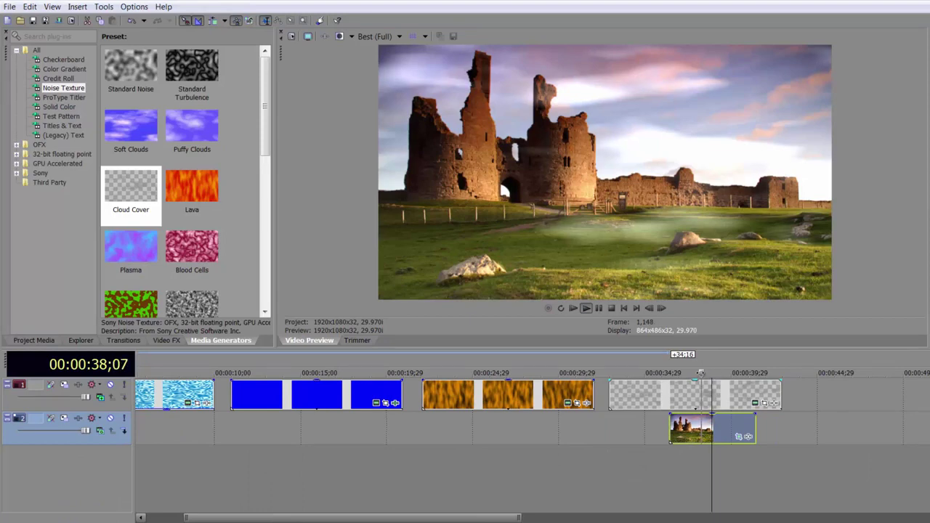
mouse_move(699, 381)
mouse_down()
mouse_move(702, 407)
mouse_move(696, 399)
mouse_up()
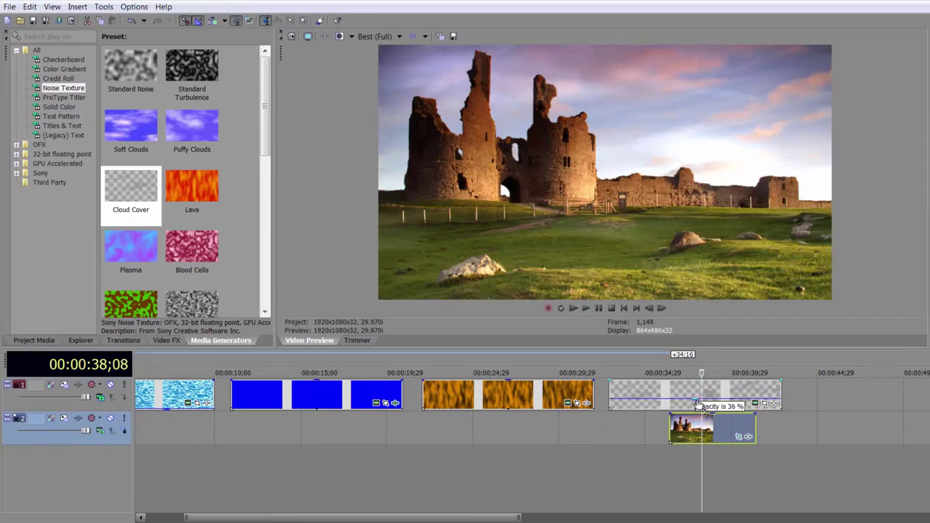
key(j)
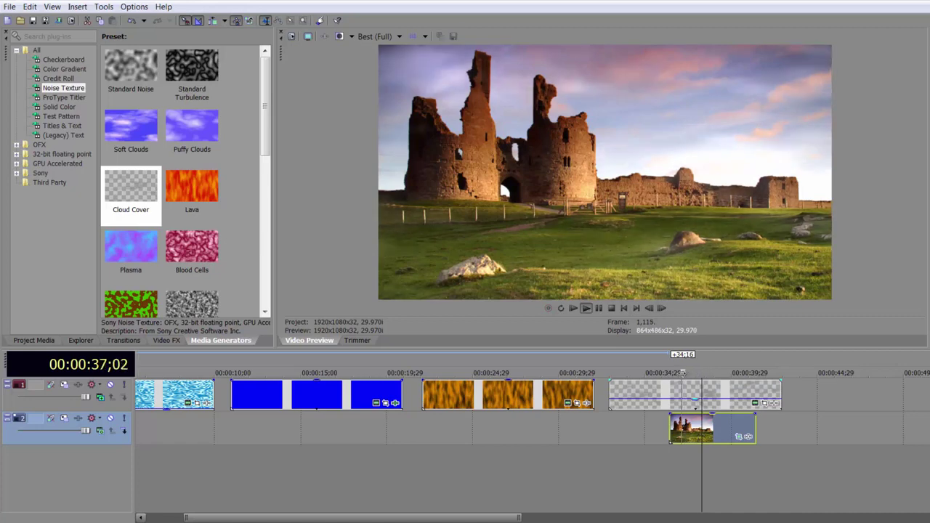
key(l)
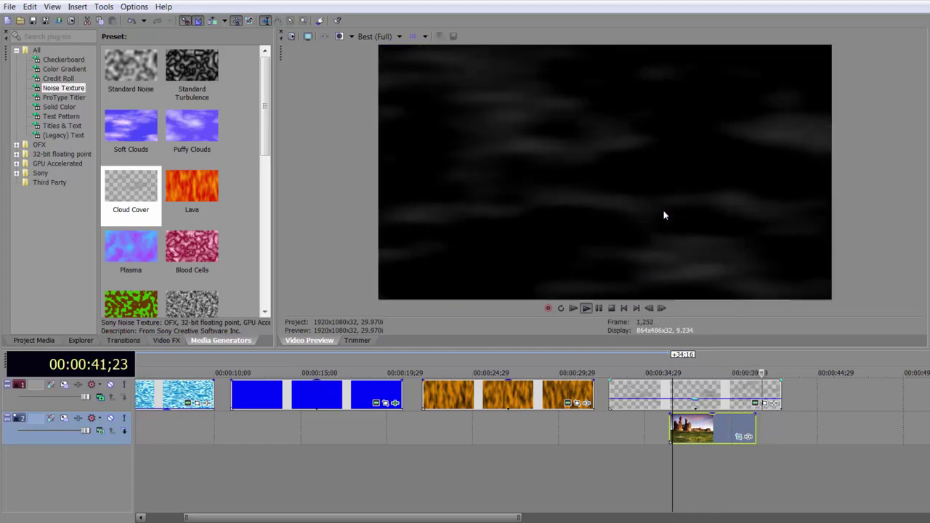
key(space)
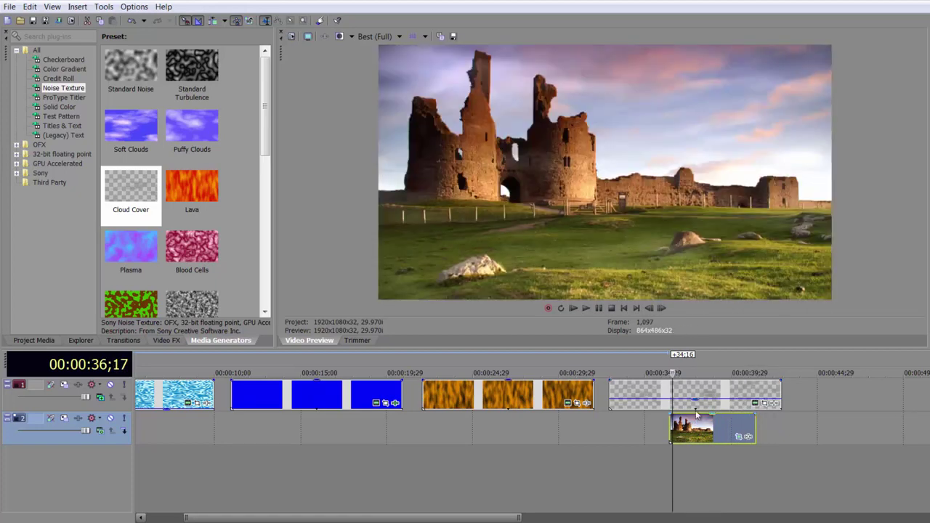
Readjust the Cloud Cover opacity to about 13% and replay the cloud composite
drag(696, 408, 699, 411)
key(space)
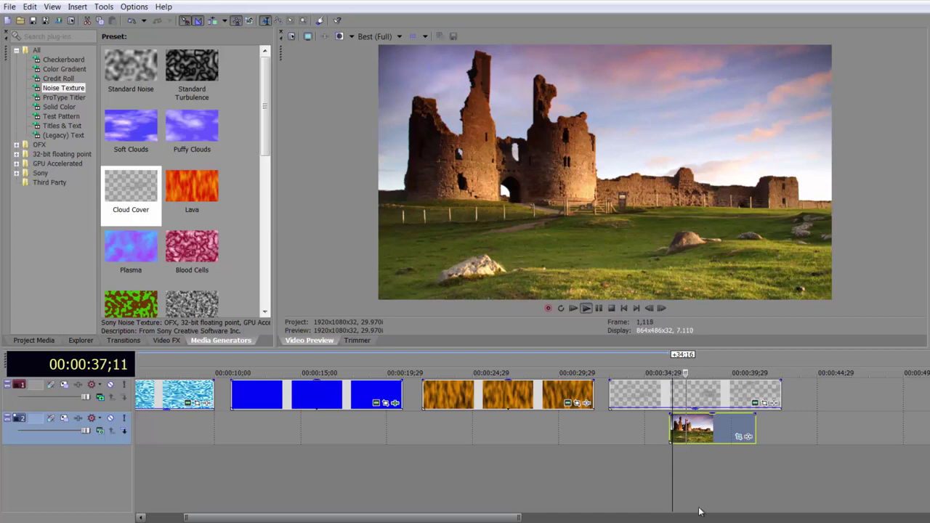
key(space)
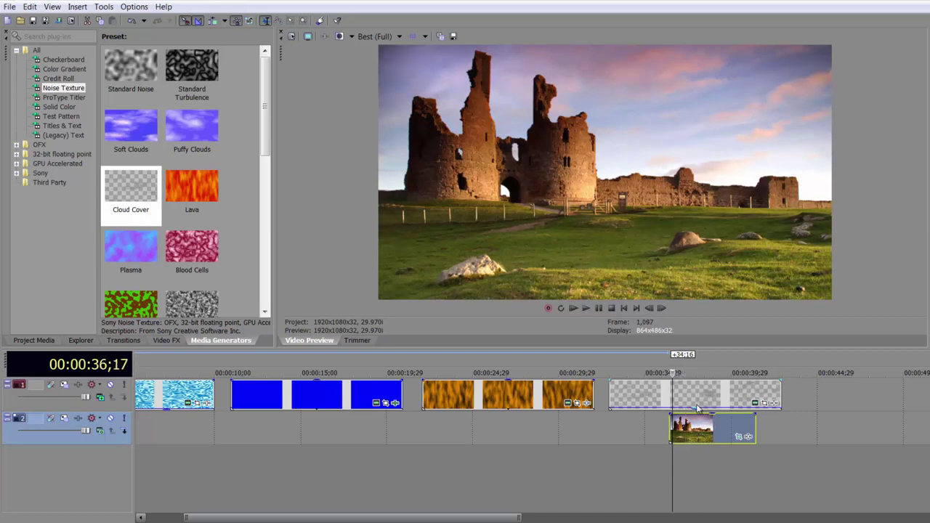
drag(697, 410, 698, 409)
key(space)
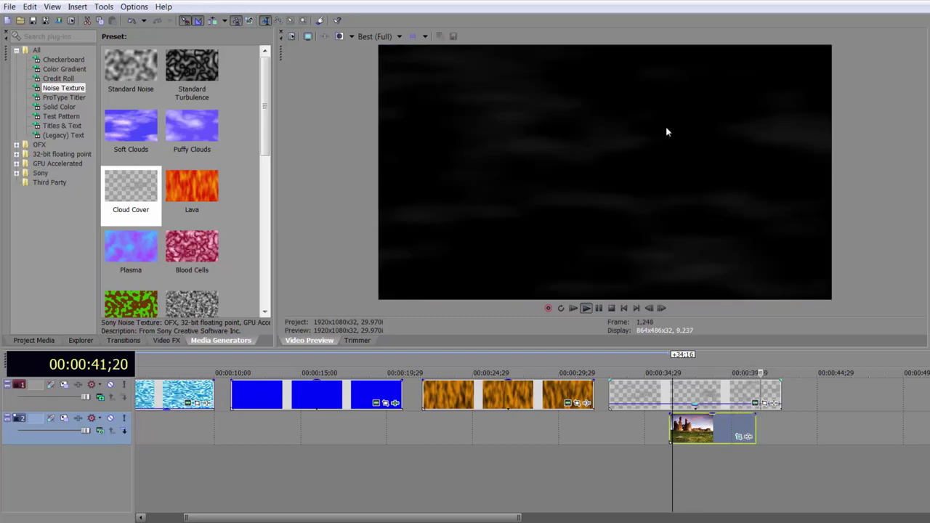
Stop playback, pick the Blood Cells noise preset, and jump between the lava and water clips
key(space)
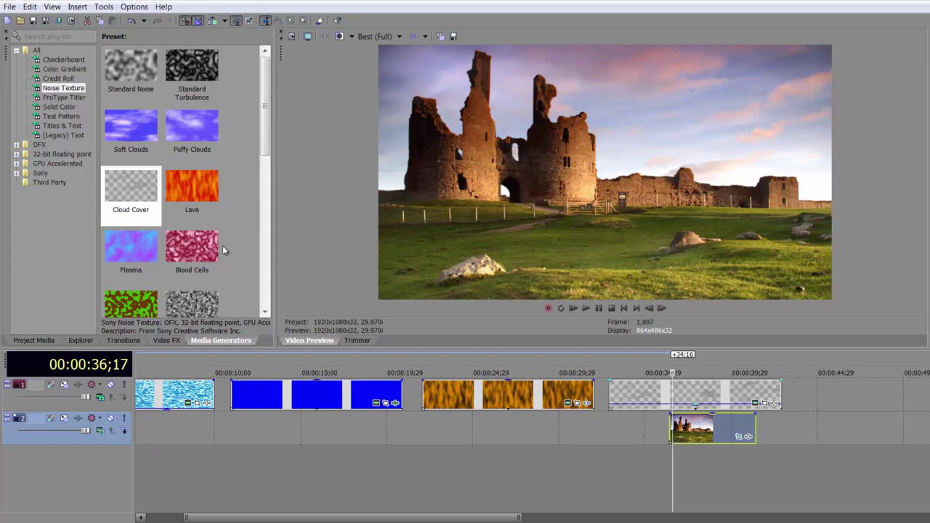
click(195, 253)
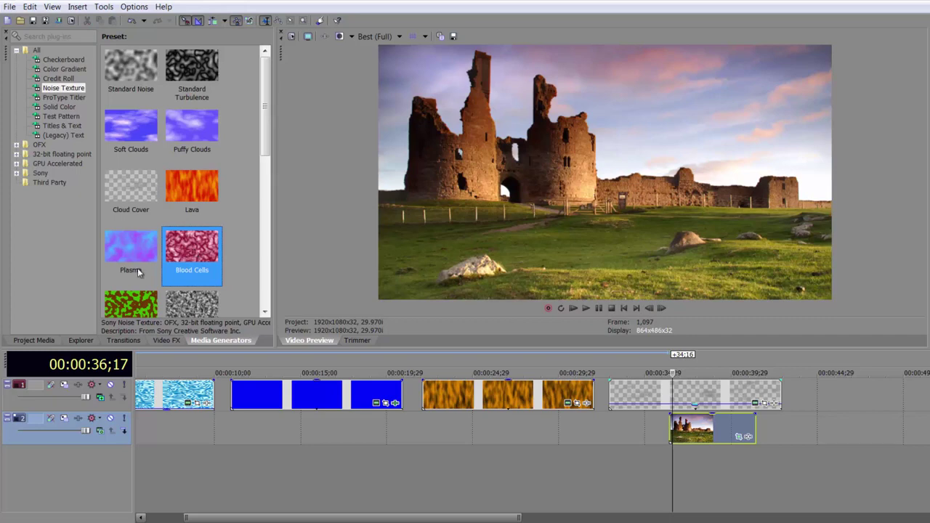
click(511, 425)
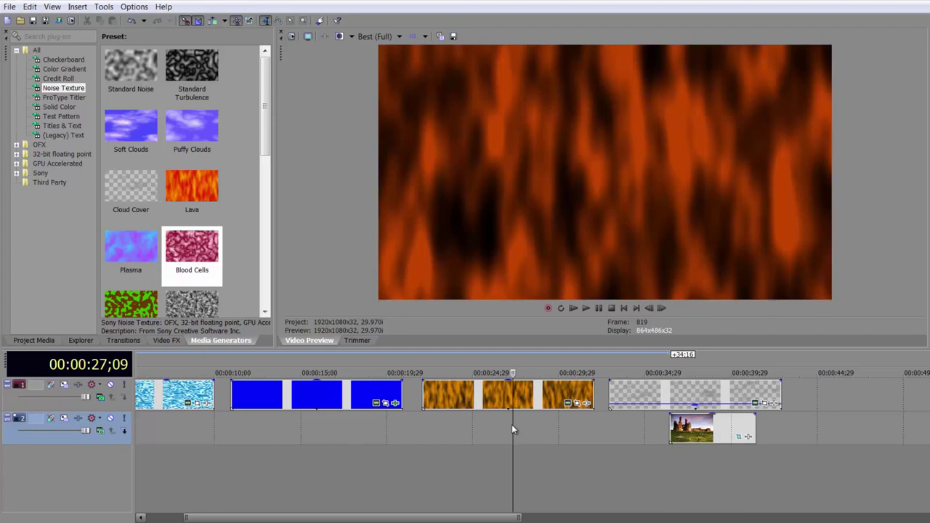
click(171, 429)
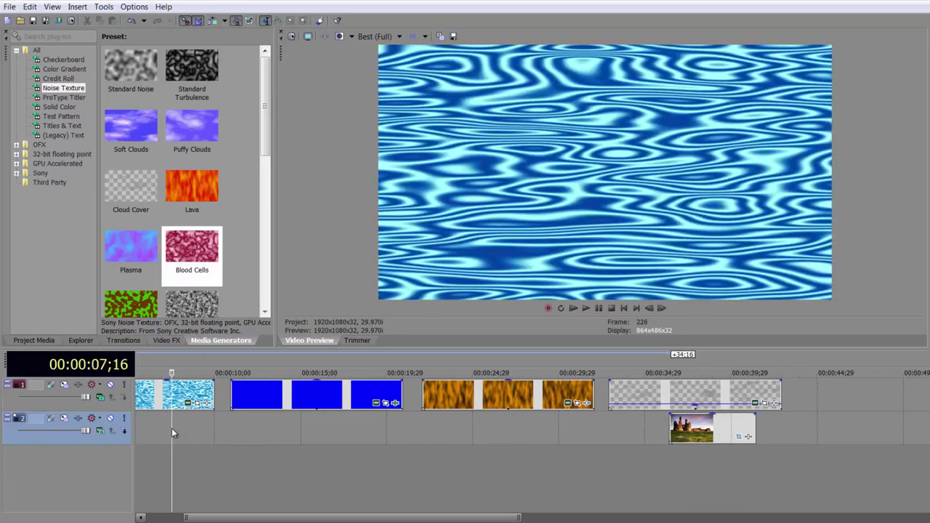
Set the texture track's compositing back to Source Alpha and review the lava and cloud sections
click(100, 397)
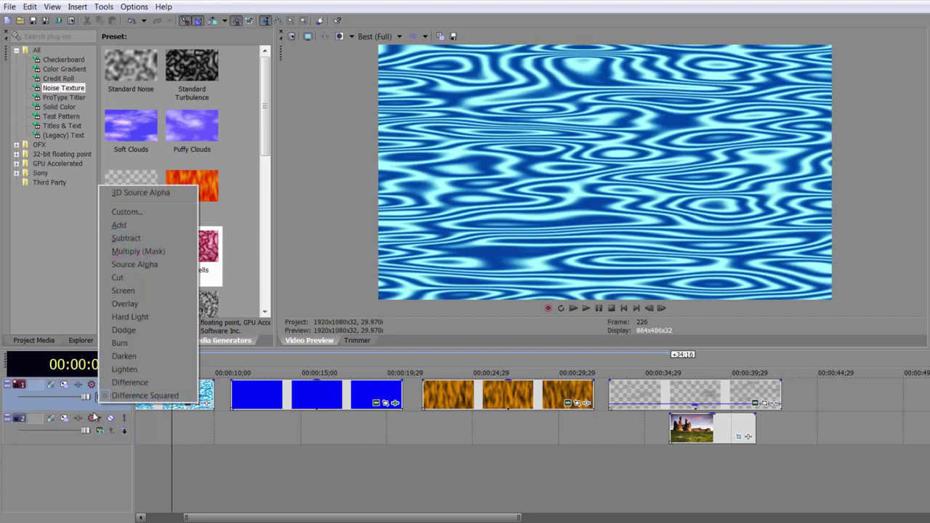
click(133, 266)
click(527, 426)
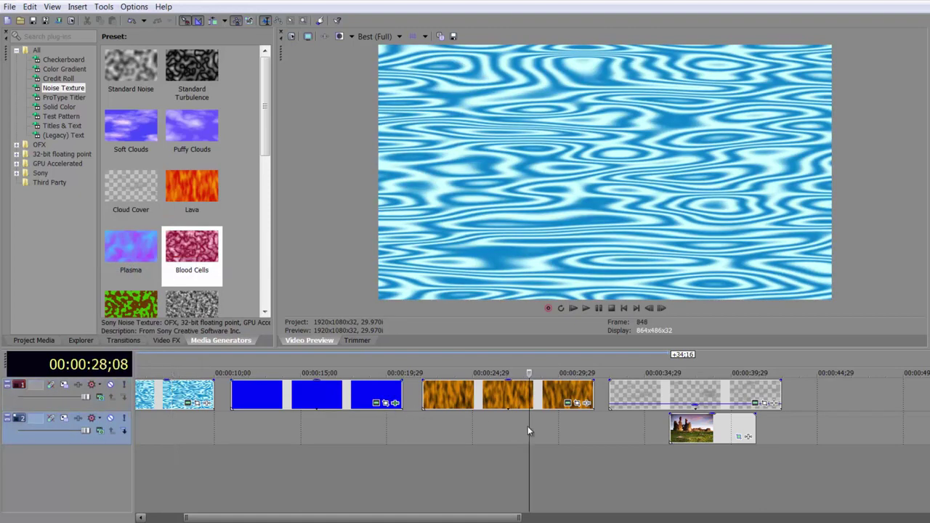
click(725, 440)
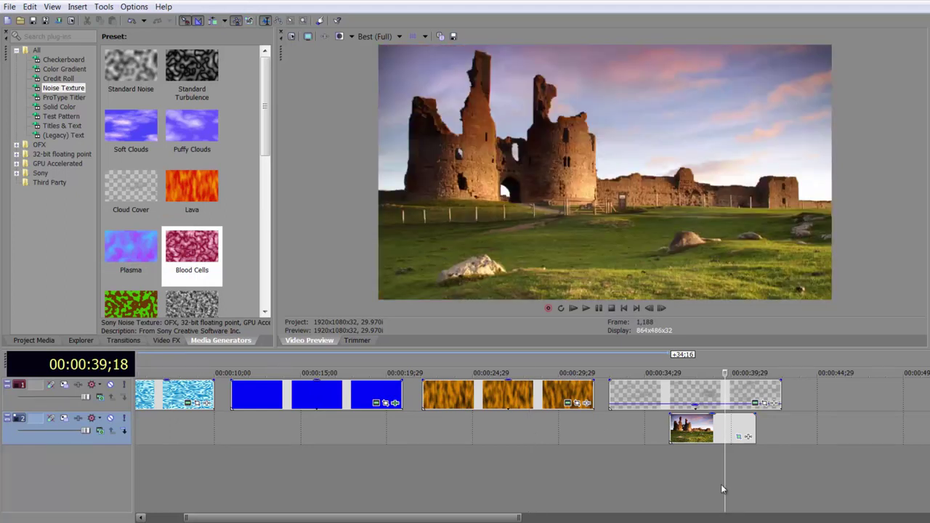